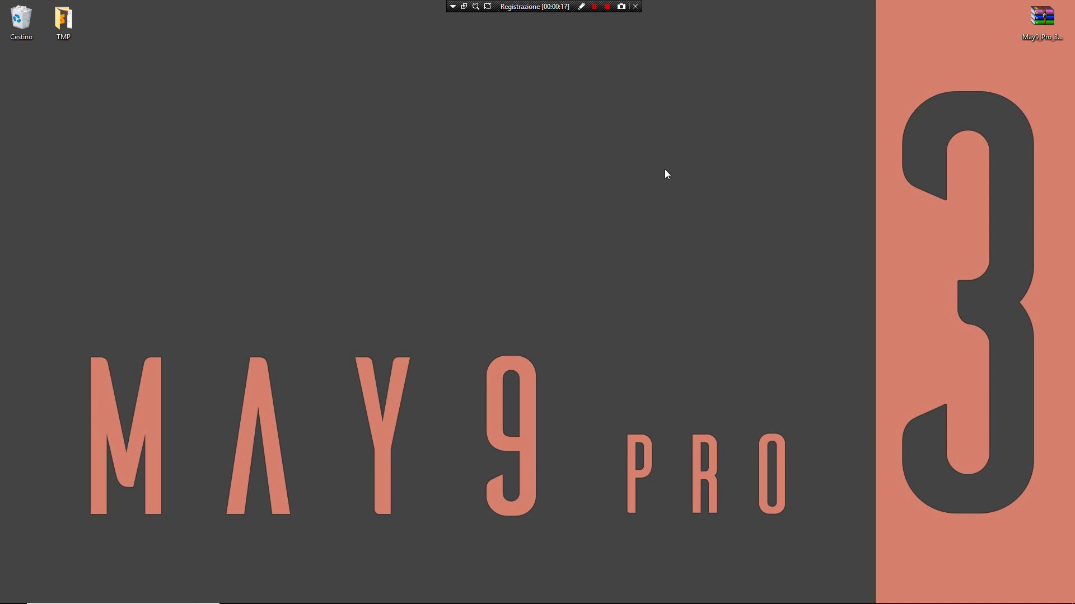
# Open the Documents maya folder in File Explorer and select its 2018 subfolder.
pyautogui.moveTo(114, 602)
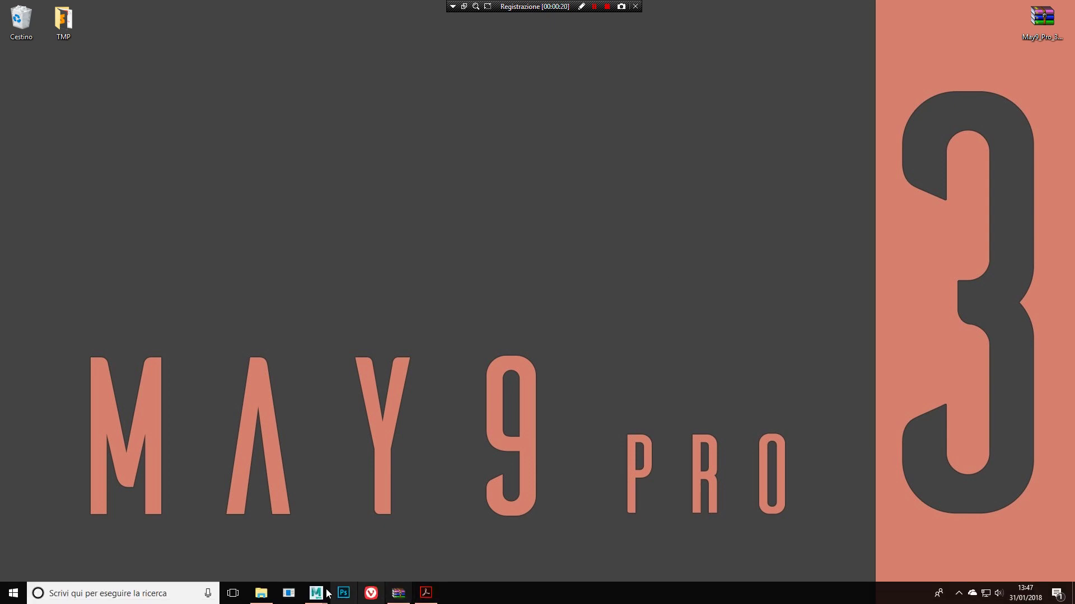
pyautogui.click(274, 598)
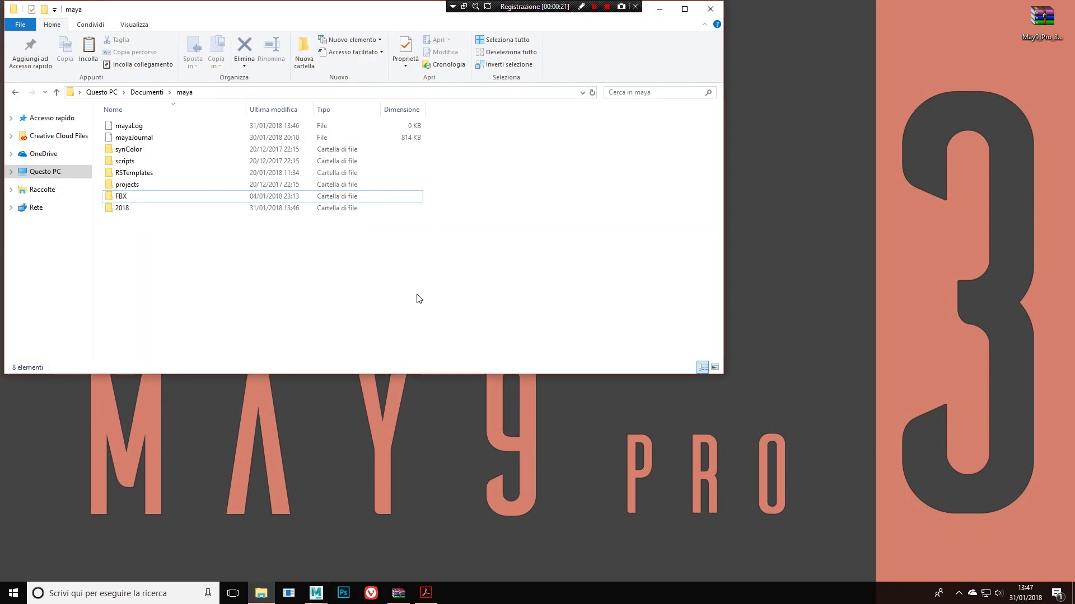
pyautogui.click(158, 208)
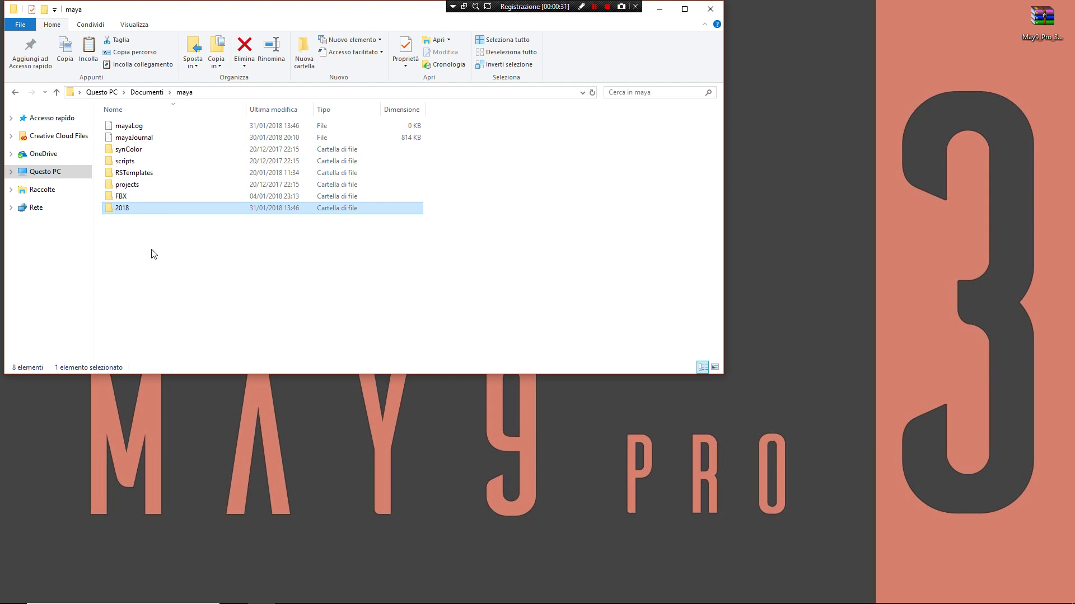
# Launch Maya 2018, turn off the highlighting of new features, and maximize the window.
pyautogui.moveTo(432, 599)
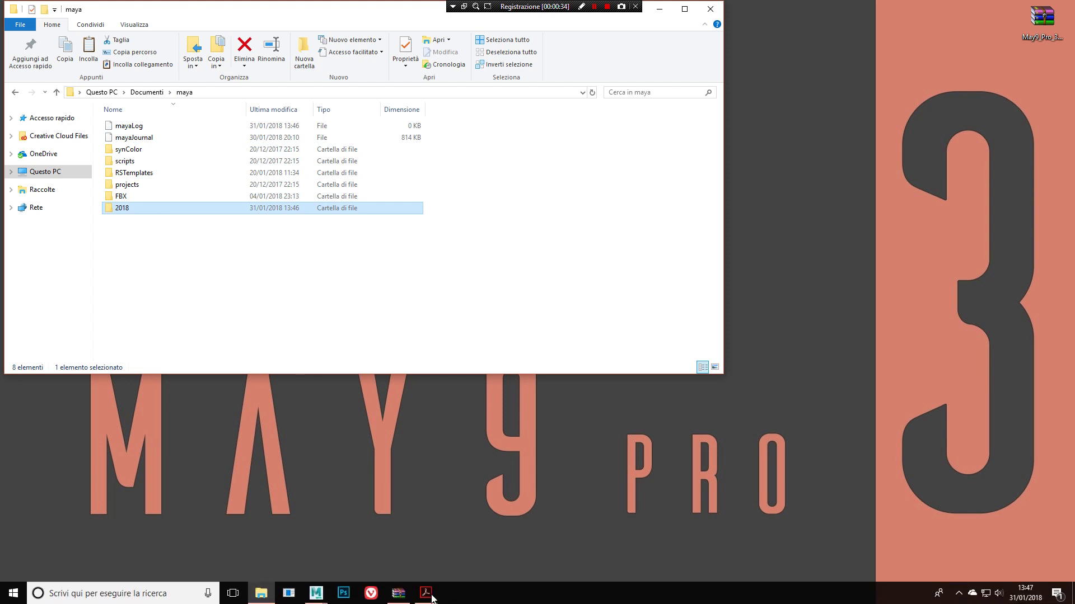
pyautogui.click(318, 596)
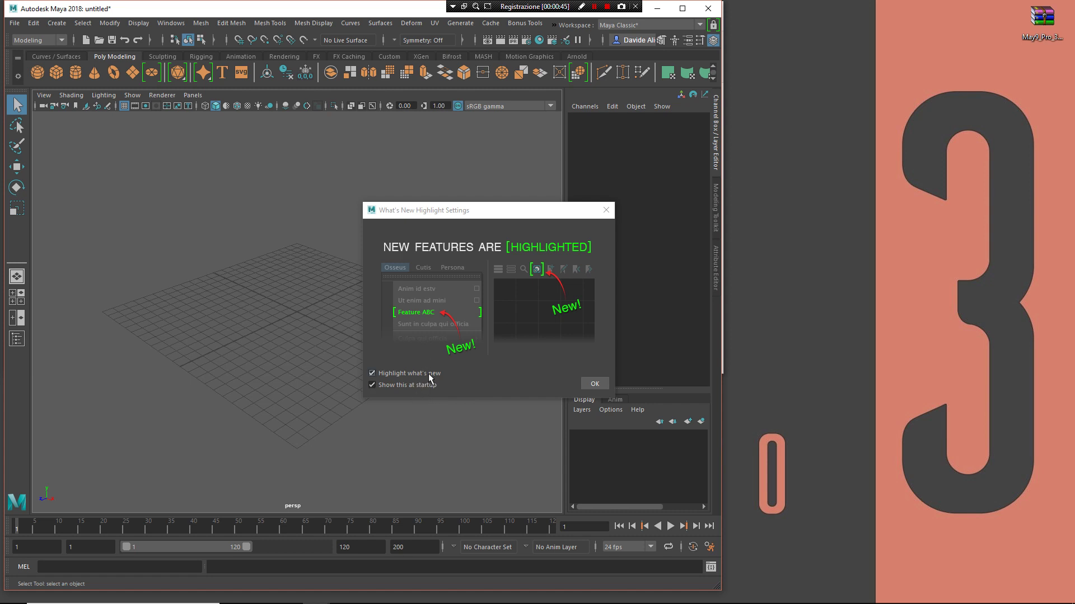
pyautogui.click(431, 373)
pyautogui.click(594, 384)
pyautogui.click(682, 10)
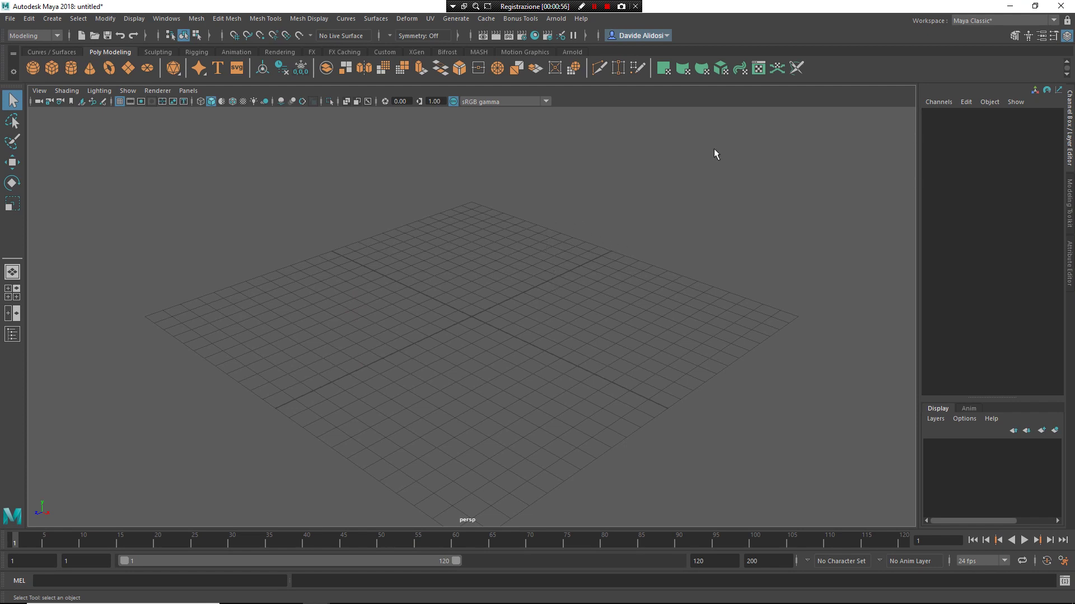
# Close Maya and open the May9_Pro_3.0.zip archive from the desktop in WinRAR.
pyautogui.click(1061, 6)
pyautogui.click(538, 312)
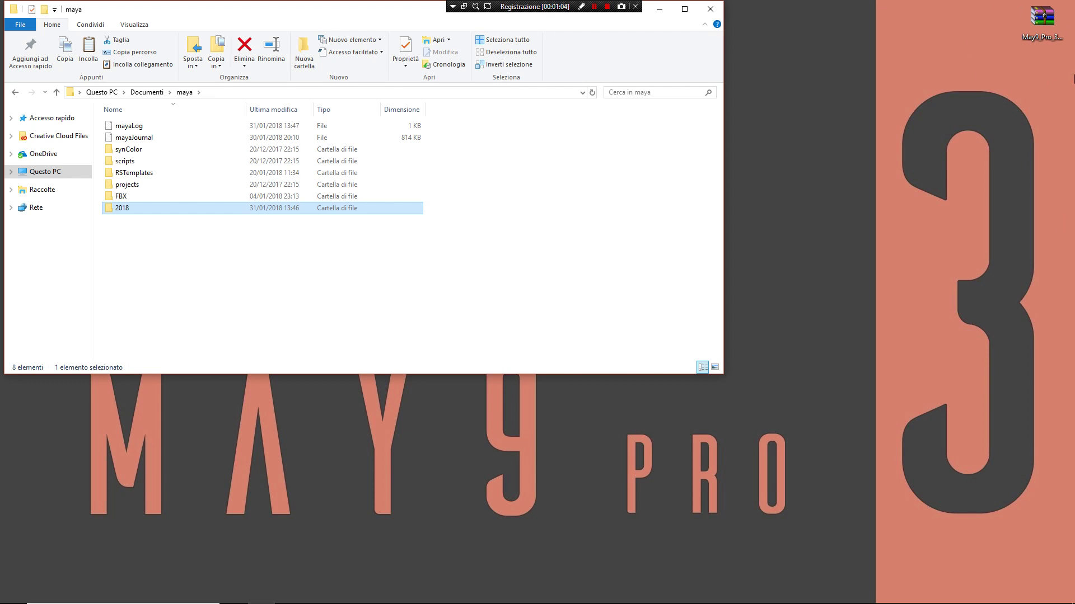
pyautogui.click(1040, 19)
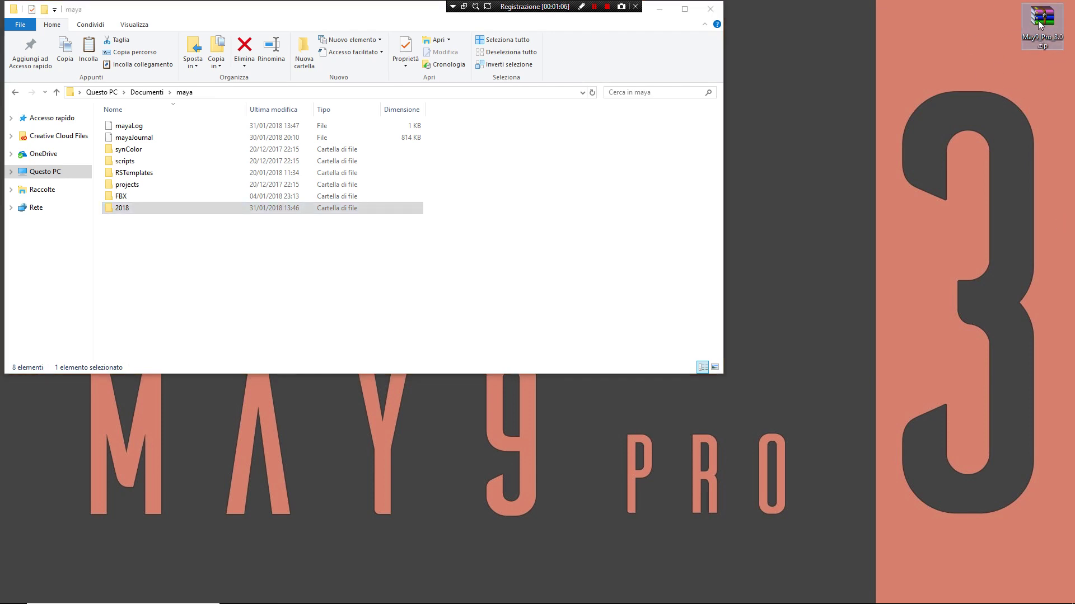
pyautogui.doubleClick(1041, 22)
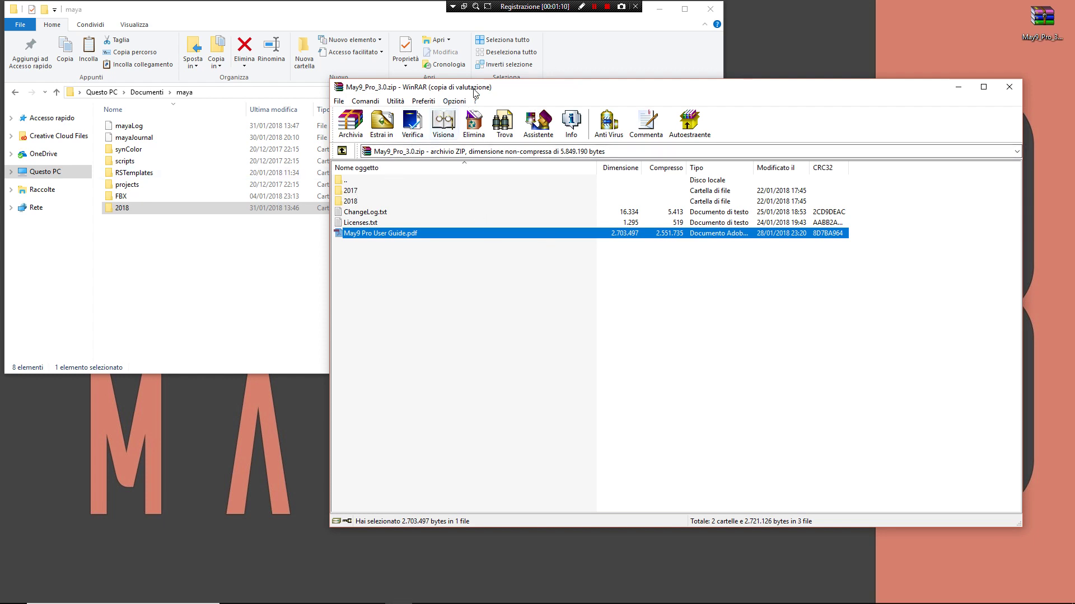
# Extract the 2018 folder from the archive into the Documents maya folder.
pyautogui.moveTo(473, 89); pyautogui.dragTo(663, 93)
pyautogui.click(539, 207)
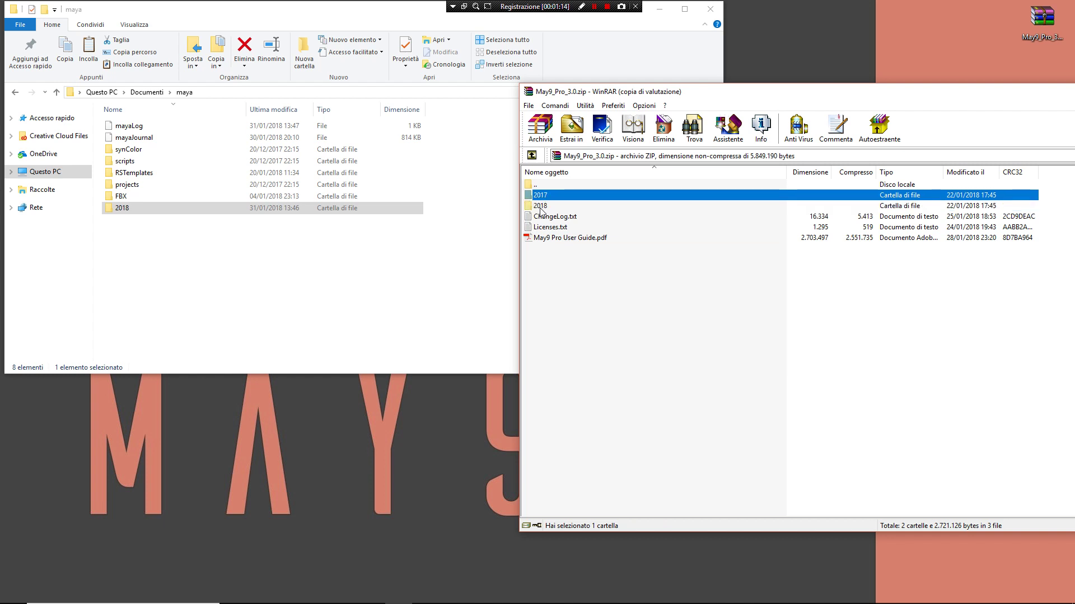
pyautogui.moveTo(541, 208); pyautogui.dragTo(338, 309)
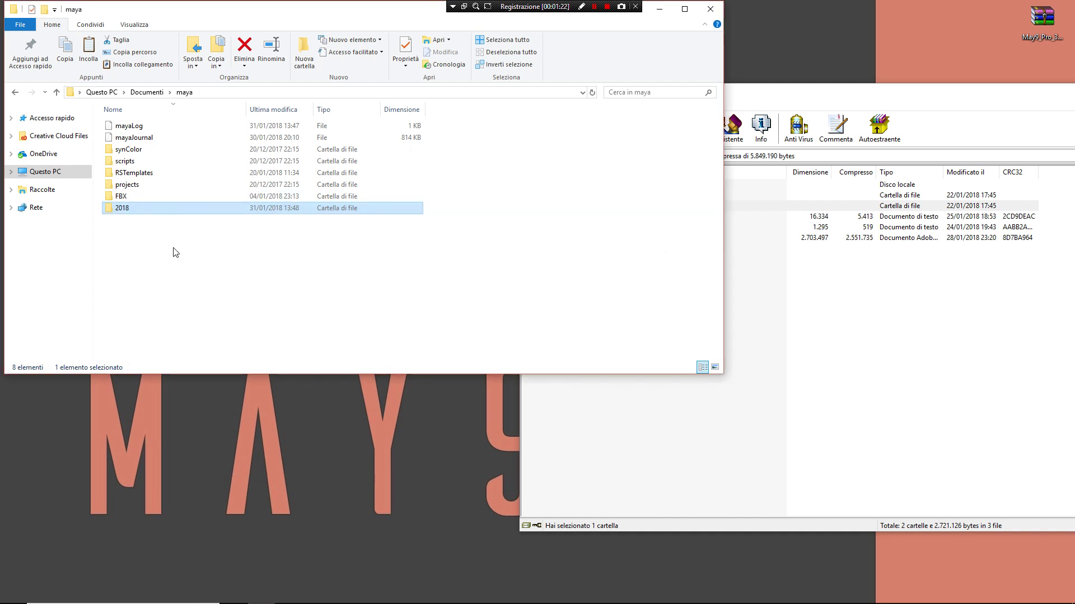
# Relaunch Maya 2018 and run the MEL command "source May9.mel" to install May9 Pro.
pyautogui.click(324, 597)
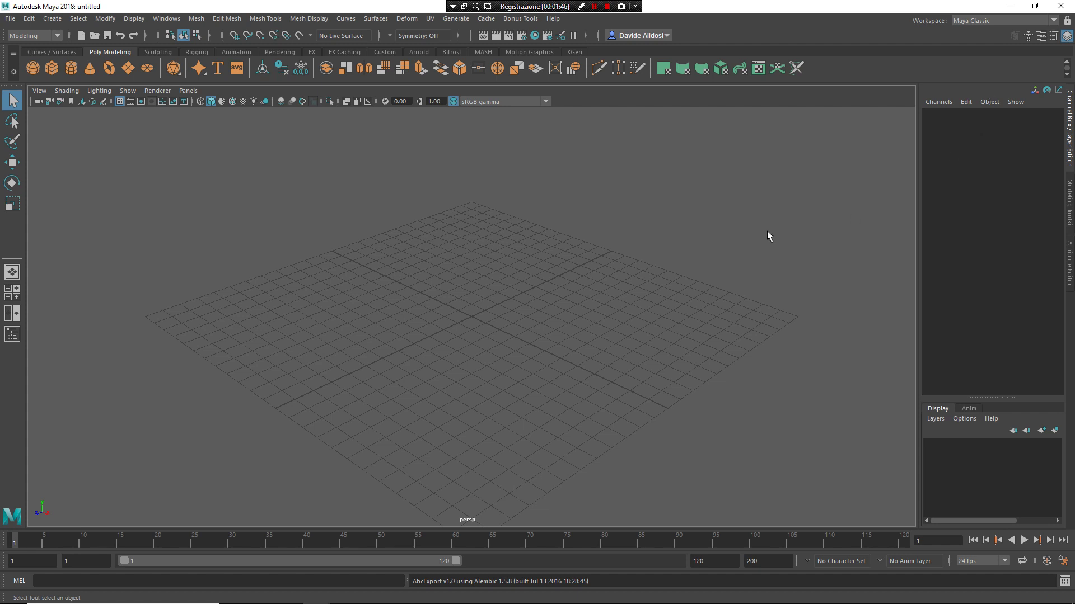
pyautogui.click(36, 582)
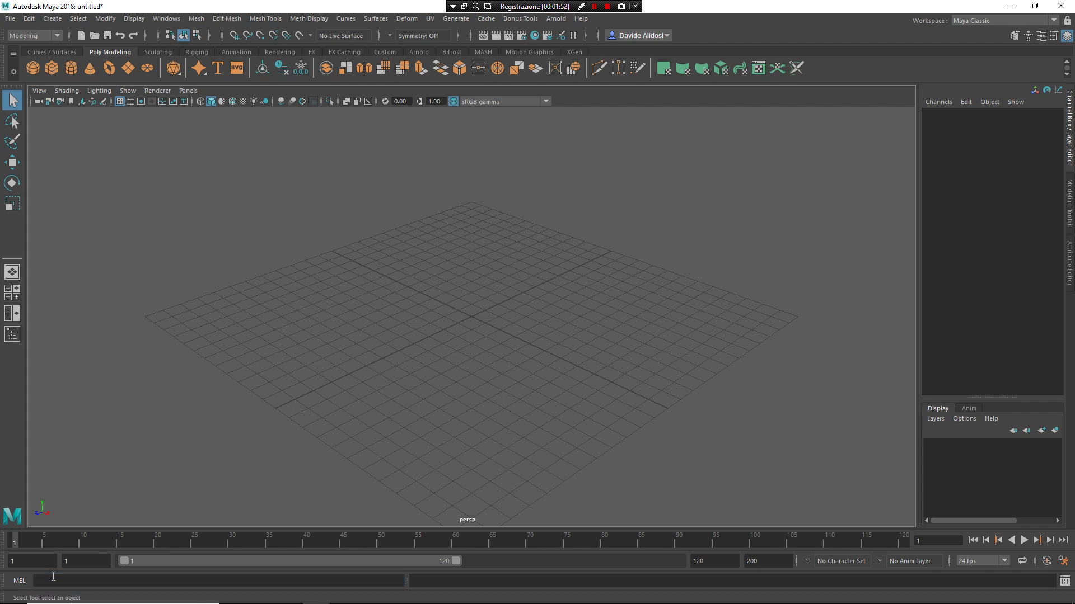
pyautogui.press('r')
pyautogui.press('s')
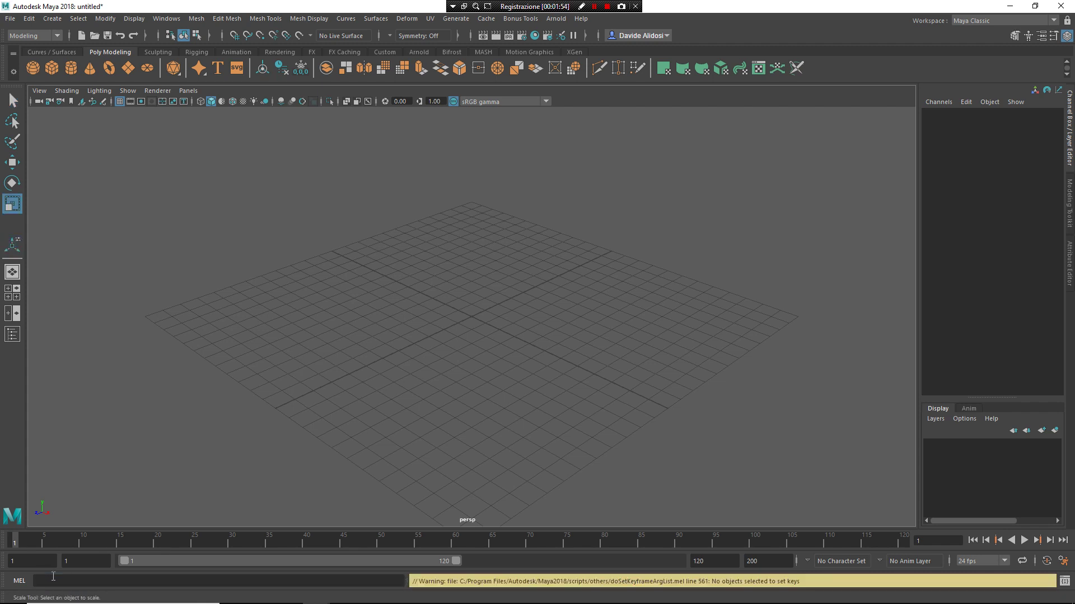
pyautogui.click(55, 577)
pyautogui.write('source Ma')
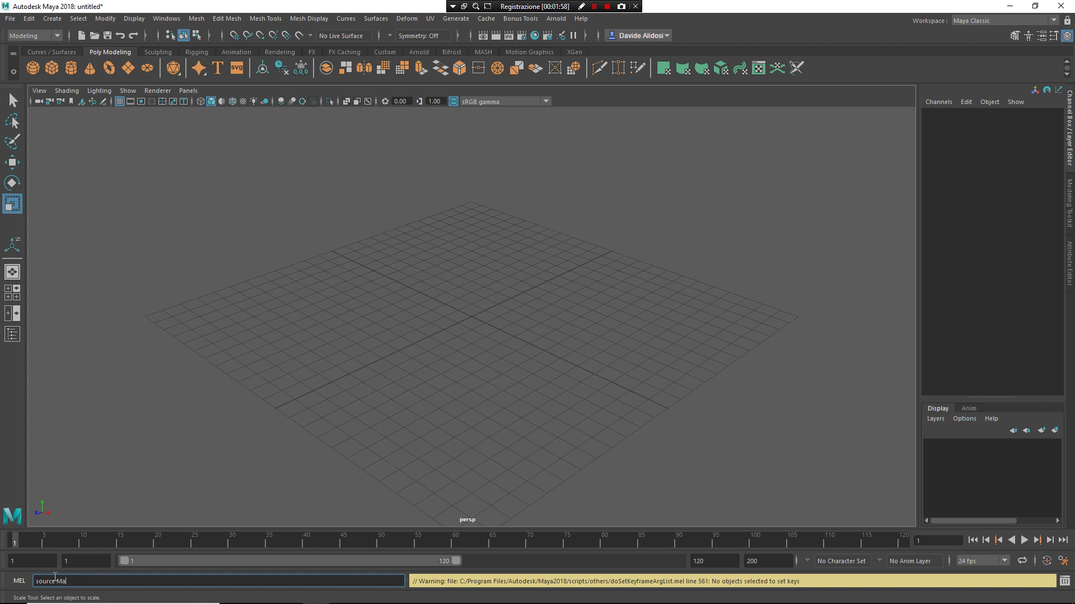
pyautogui.write('y9.mel')
pyautogui.press('Return')
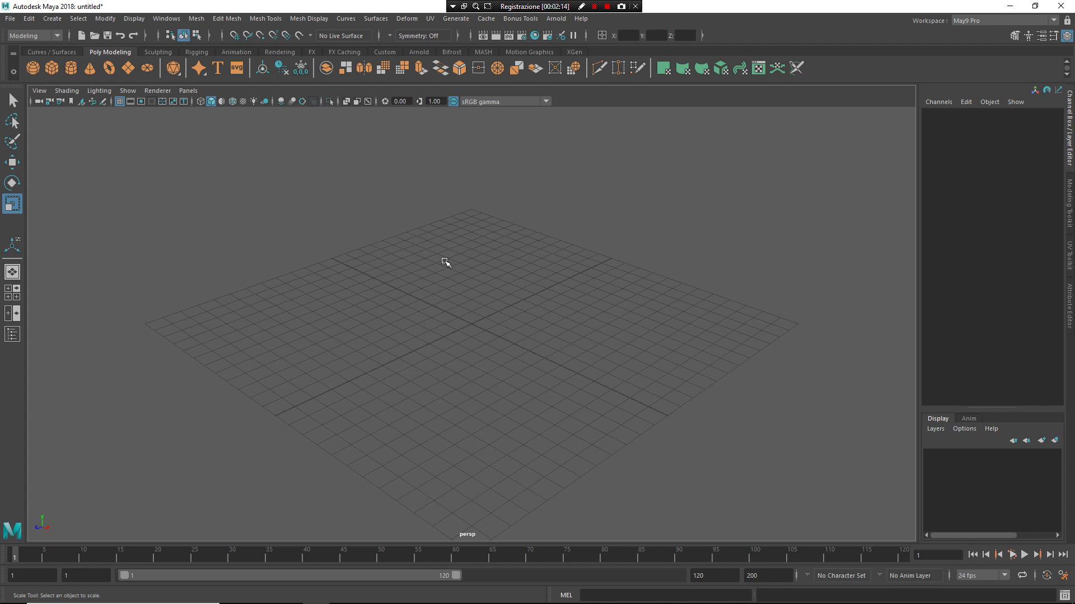
# Create a polygon cube at the origin and move it about 3.9 units along X.
pyautogui.rightClick(473, 309)
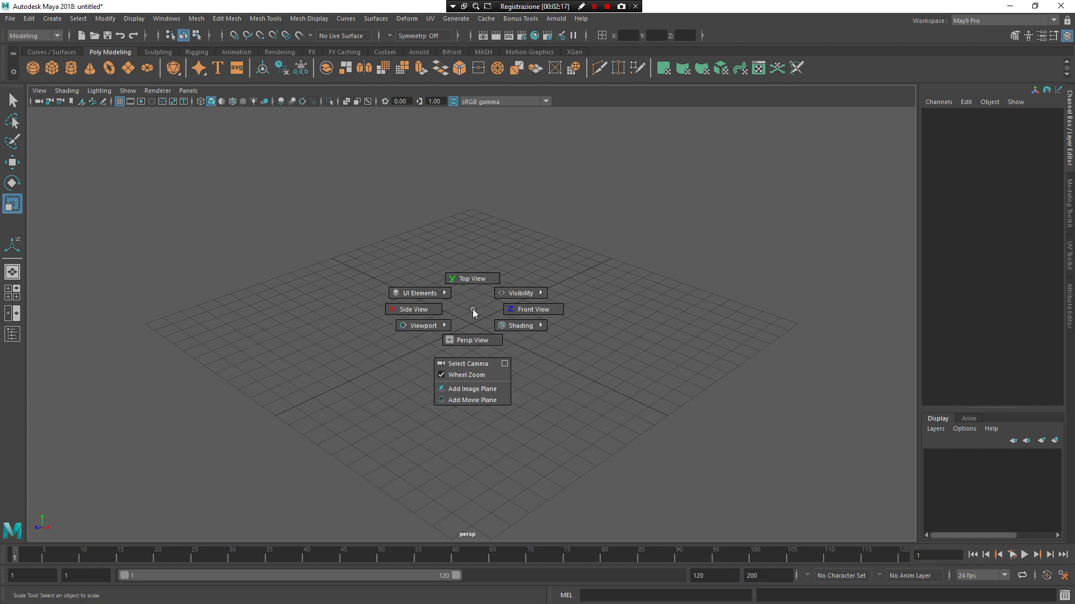
pyautogui.moveTo(473, 309)
pyautogui.mouseDown(button='right')
pyautogui.moveTo(370, 219)
pyautogui.moveTo(558, 357)
pyautogui.moveTo(449, 281)
pyautogui.moveTo(478, 311)
pyautogui.moveTo(463, 267)
pyautogui.moveTo(492, 337)
pyautogui.moveTo(472, 311)
pyautogui.moveTo(402, 334)
pyautogui.moveTo(472, 309)
pyautogui.moveTo(412, 292)
pyautogui.moveTo(474, 311)
pyautogui.moveTo(487, 218)
pyautogui.moveTo(449, 374)
pyautogui.moveTo(408, 264)
pyautogui.moveTo(524, 296)
pyautogui.moveTo(472, 286)
pyautogui.moveTo(465, 273)
pyautogui.moveTo(476, 317)
pyautogui.moveTo(511, 333)
pyautogui.moveTo(465, 308)
pyautogui.moveTo(478, 315)
pyautogui.moveTo(481, 351)
pyautogui.moveTo(430, 321)
pyautogui.moveTo(535, 350)
pyautogui.moveTo(455, 318)
pyautogui.moveTo(476, 315)
pyautogui.moveTo(427, 337)
pyautogui.moveTo(477, 297)
pyautogui.mouseUp(button='right')
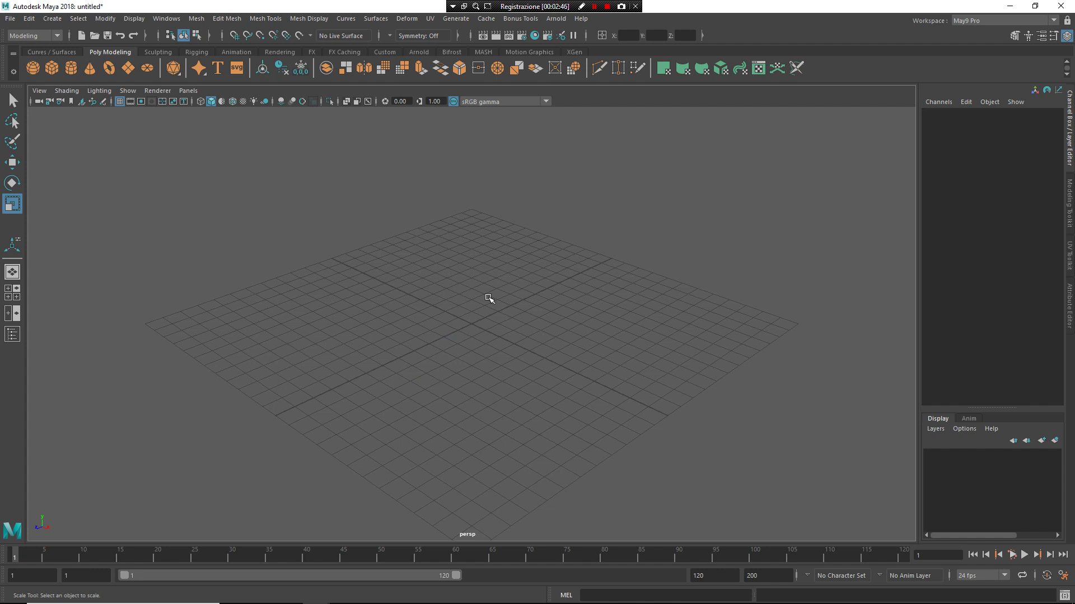
pyautogui.moveTo(479, 322)
pyautogui.mouseDown(button='right')
pyautogui.moveTo(485, 211)
pyautogui.moveTo(363, 210)
pyautogui.mouseUp(button='right')
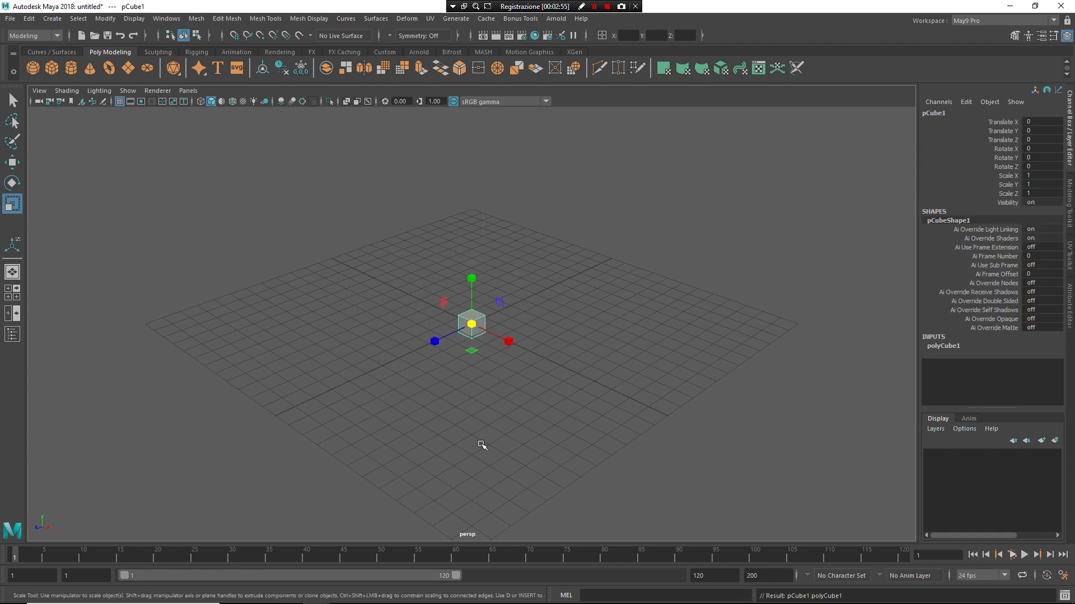
pyautogui.press('w')
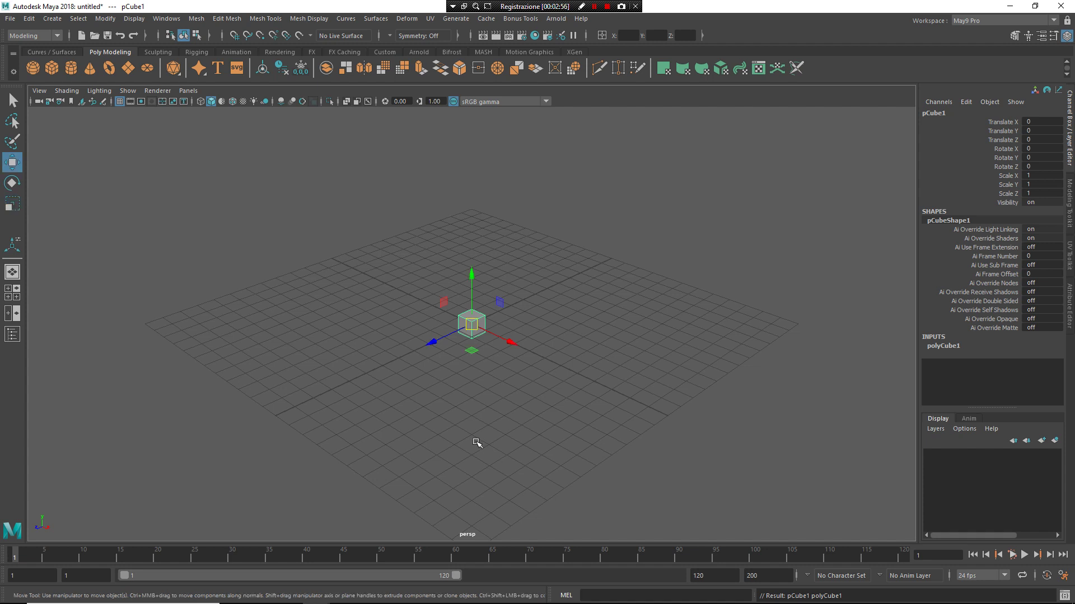
pyautogui.moveTo(513, 343); pyautogui.dragTo(583, 347)
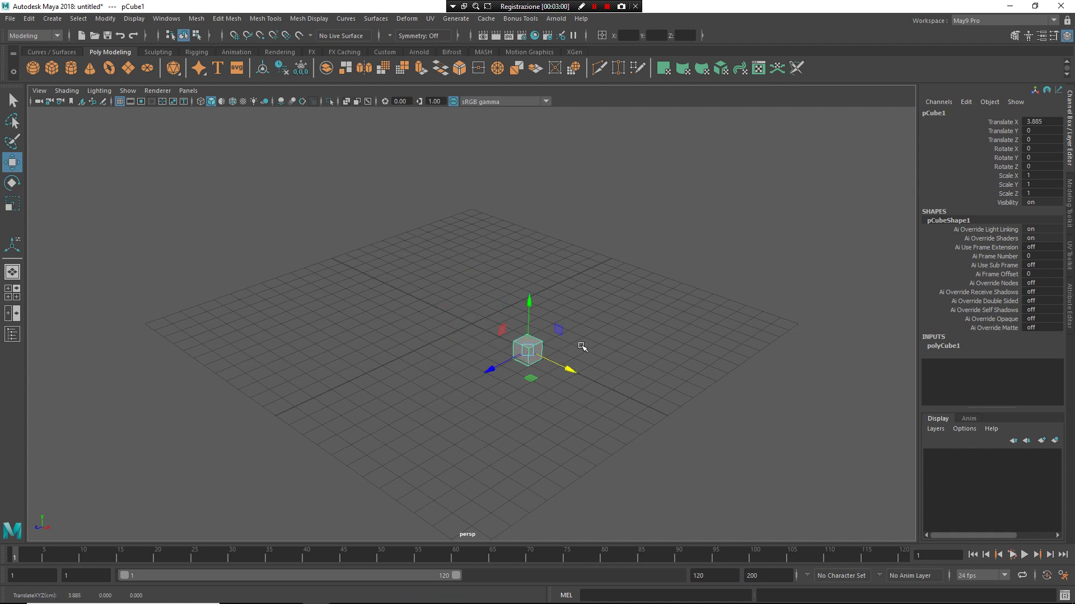
# Clone the cube about 3 units along the positive Z axis.
pyautogui.keyDown('shift'); pyautogui.rightClick(582, 348); pyautogui.keyUp('shift')
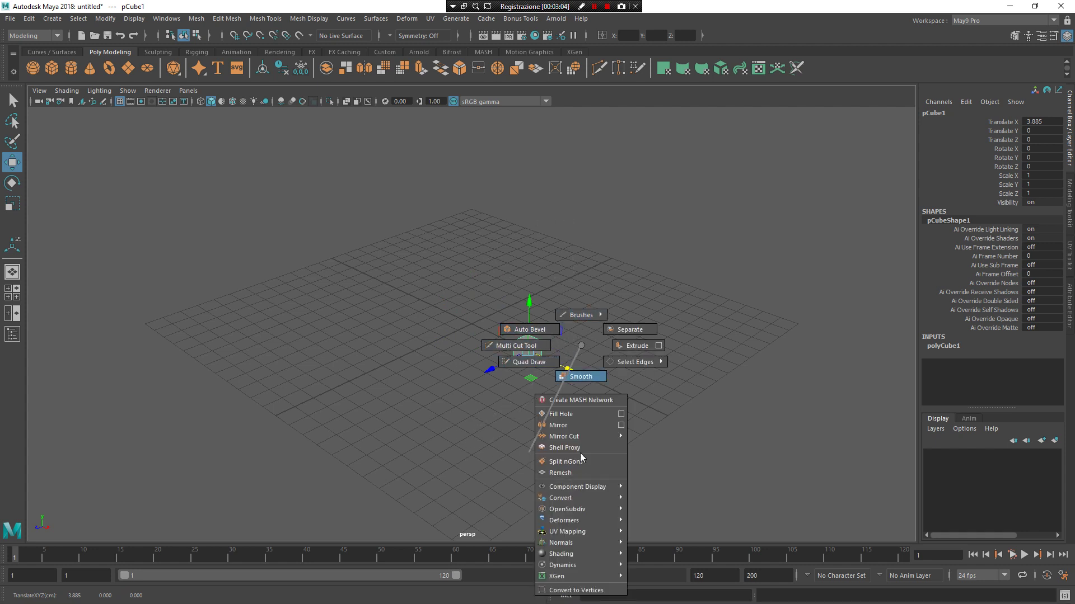
pyautogui.click(584, 348)
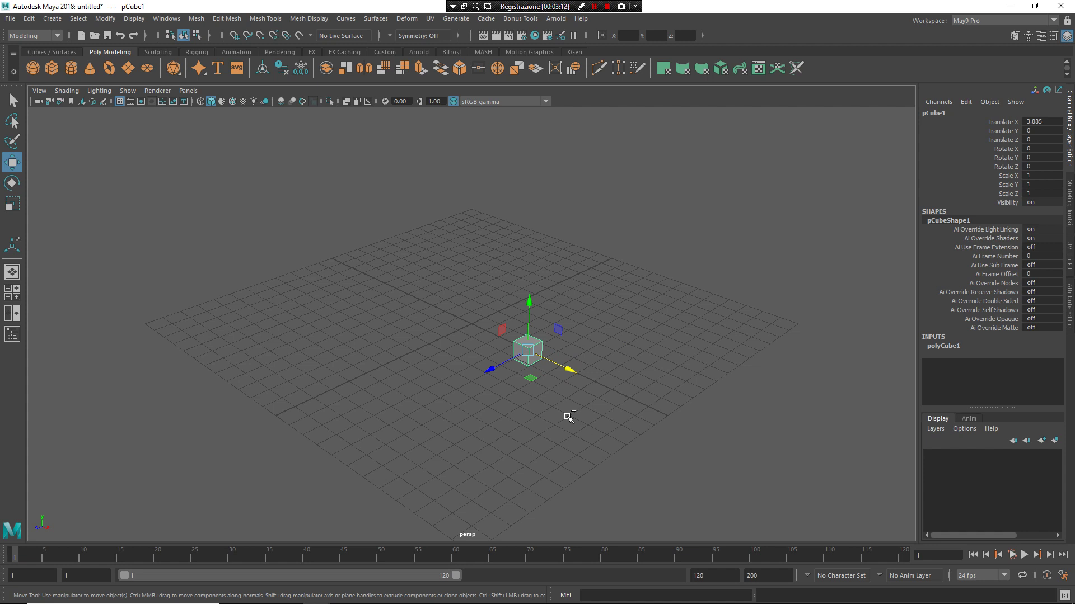
pyautogui.keyDown('shift'); pyautogui.moveTo(490, 370); pyautogui.dragTo(469, 398); pyautogui.keyUp('shift')
pyautogui.keyDown('alt'); pyautogui.moveTo(674, 300); pyautogui.dragTo(551, 352); pyautogui.keyUp('alt')
# Select both cubes and combine them into a single mesh.
pyautogui.click(537, 347)
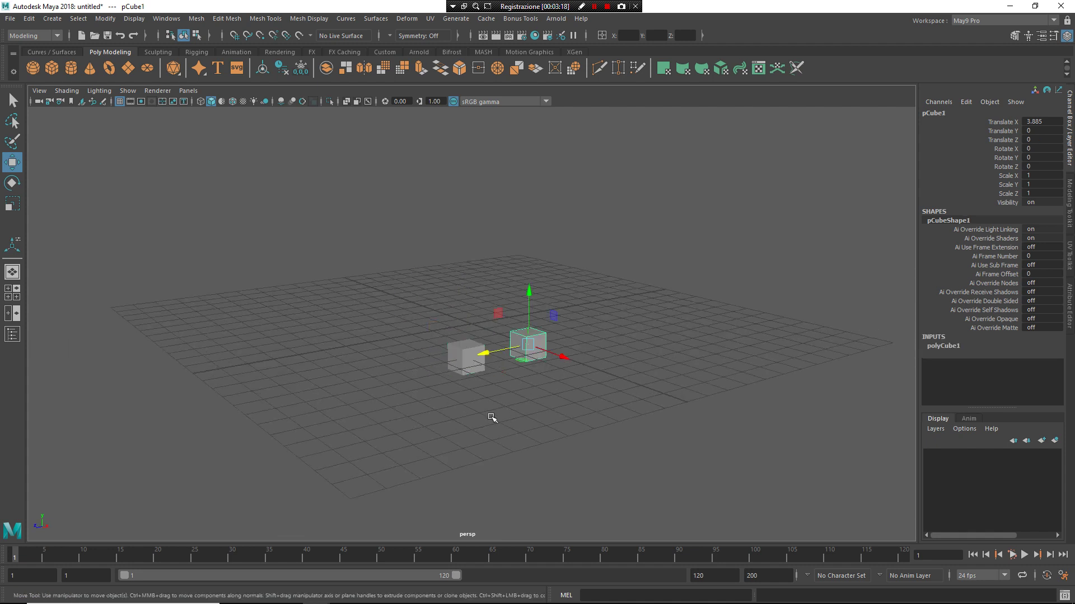
pyautogui.keyDown('shift'); pyautogui.click(469, 365); pyautogui.keyUp('shift')
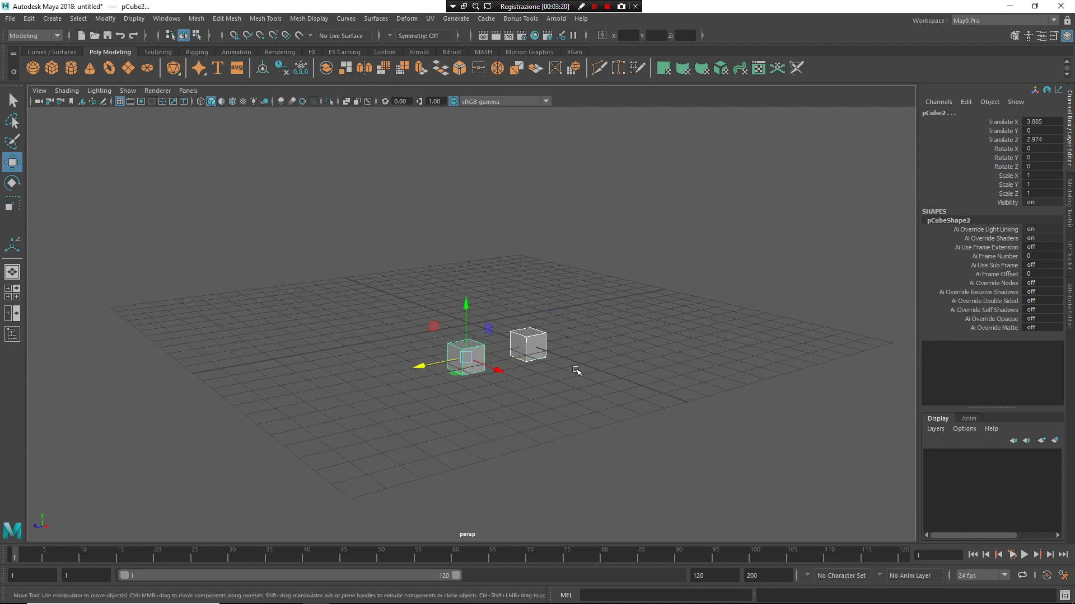
pyautogui.keyDown('shift'); pyautogui.rightClick(587, 332); pyautogui.keyUp('shift')
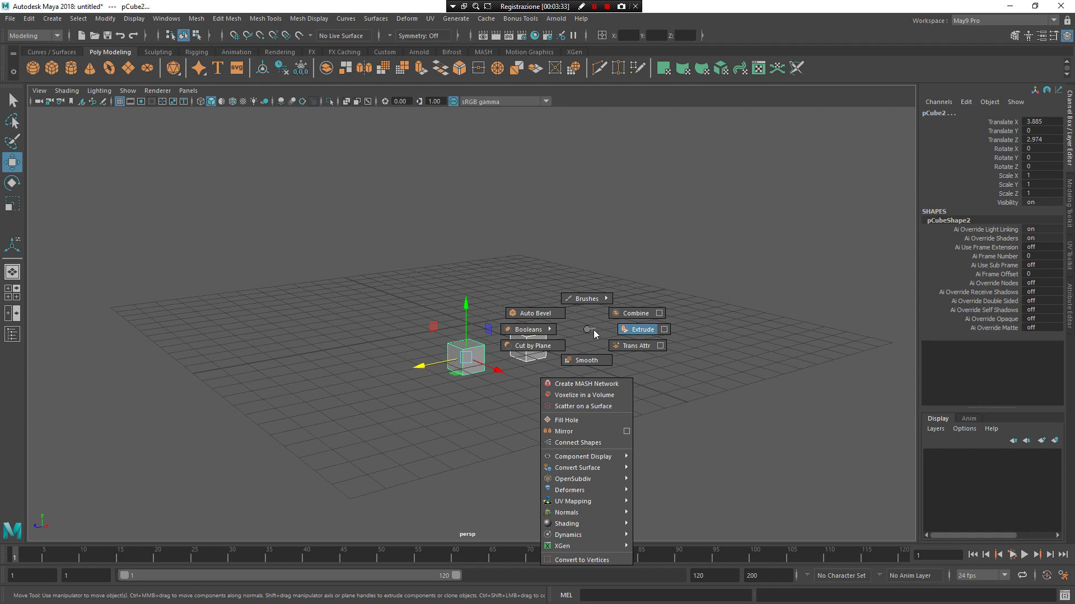
pyautogui.moveTo(589, 329); pyautogui.dragTo(592, 328, button='right')
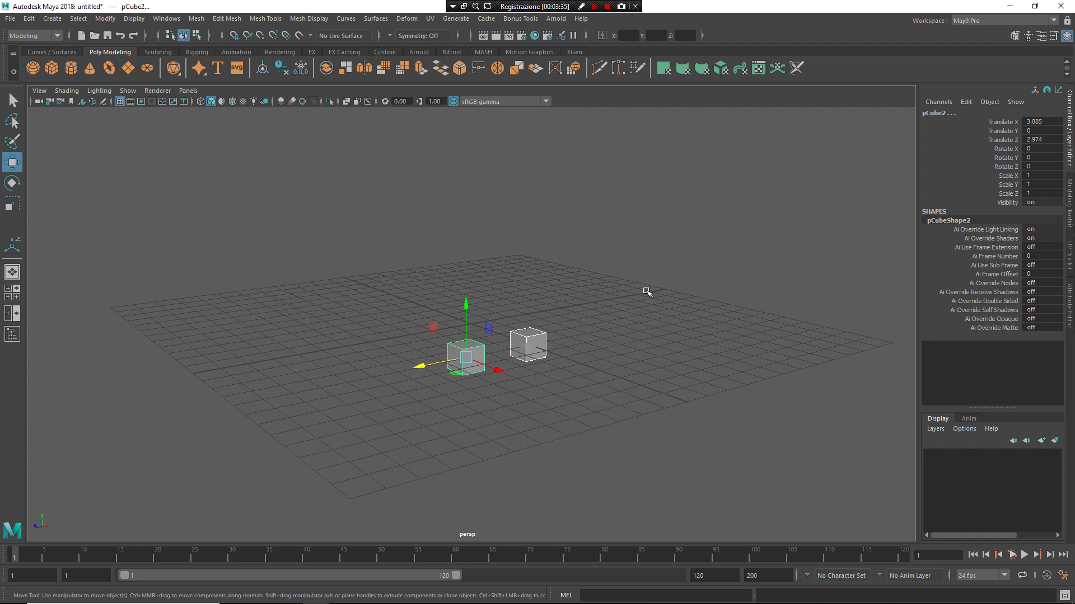
pyautogui.moveTo(519, 298); pyautogui.dragTo(583, 435)
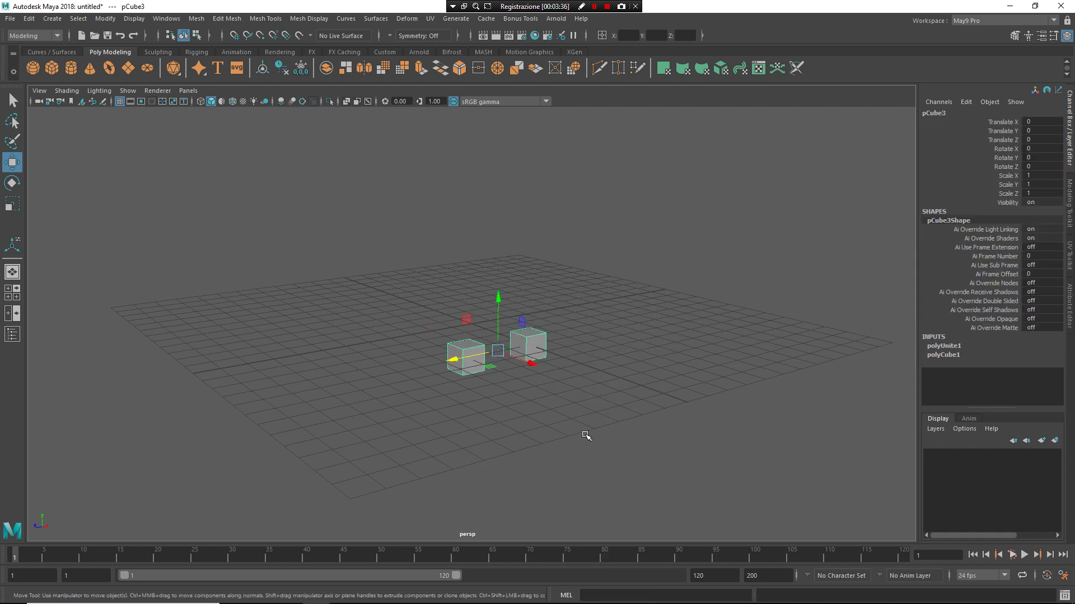
# Separate the combined mesh back into two cubes and delete both pieces.
pyautogui.rightClick(626, 311)
pyautogui.moveTo(626, 312); pyautogui.dragTo(787, 255, button='right')
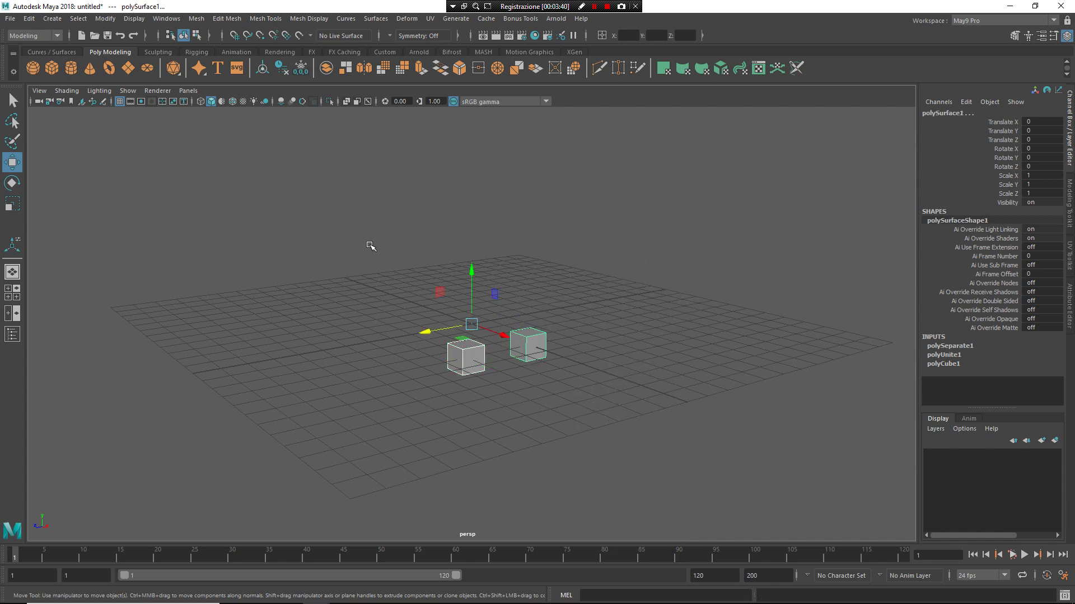
pyautogui.press('Delete')
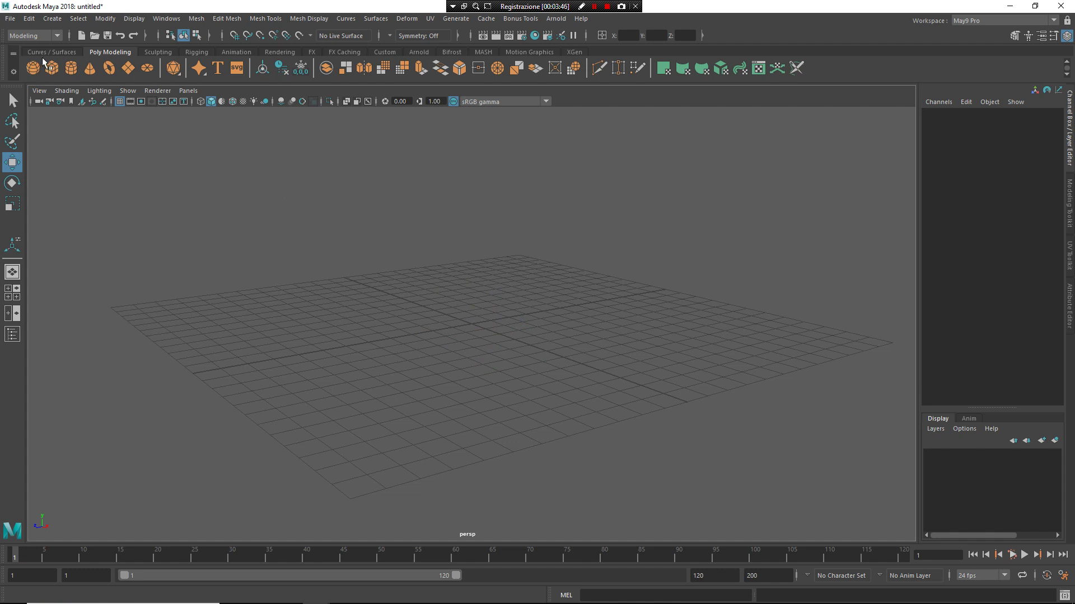
# Create a polygon cube at the origin and place a joint about 1.9 units from it along negative Z.
pyautogui.click(59, 71)
pyautogui.keyDown('alt'); pyautogui.moveTo(355, 324); pyautogui.dragTo(625, 458); pyautogui.keyUp('alt')
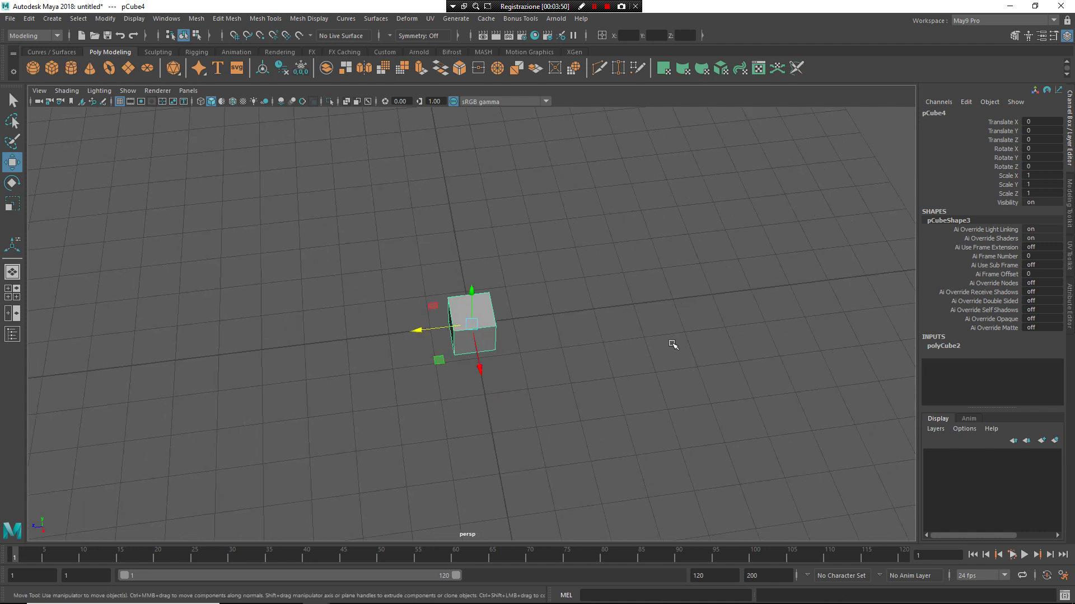
pyautogui.moveTo(631, 272); pyautogui.dragTo(378, 333, button='right')
pyautogui.click(549, 313)
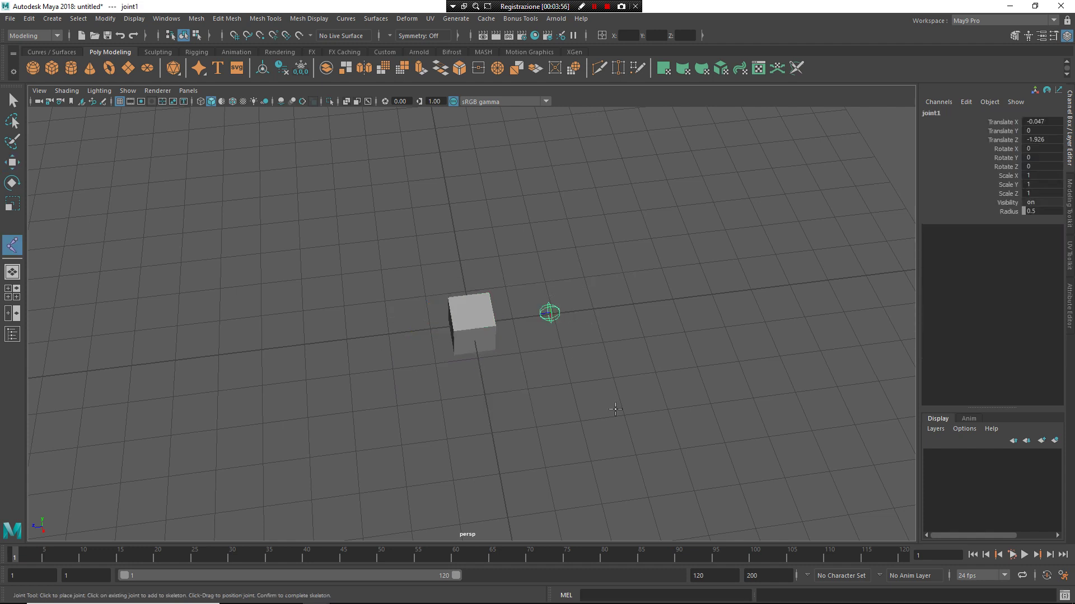
# Select the cube and the joint together and examine the context commands available for them.
pyautogui.press('w')
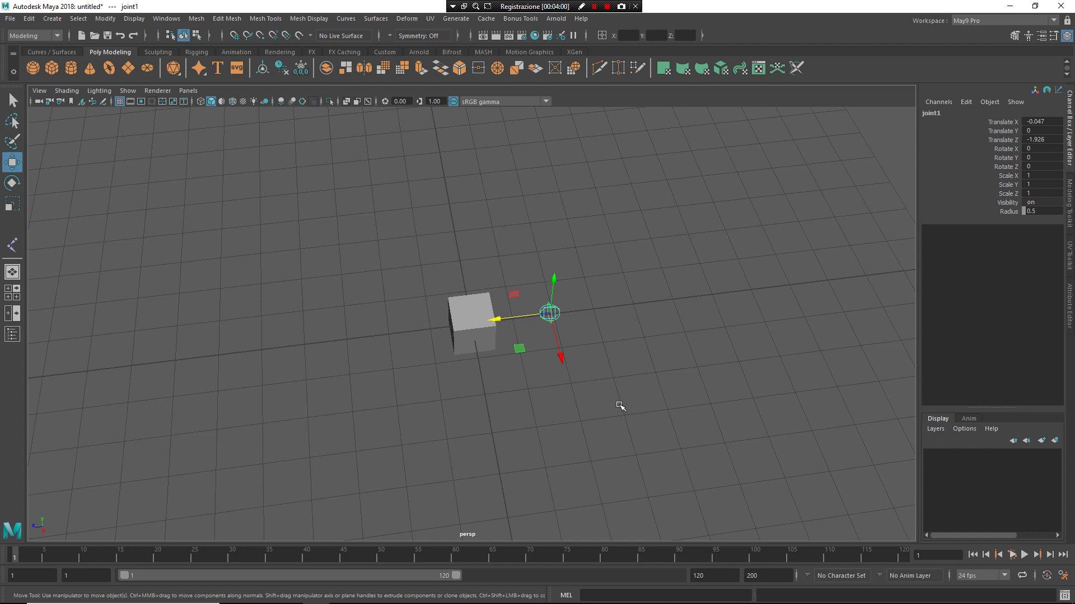
pyautogui.moveTo(620, 354)
pyautogui.mouseDown(button='right')
pyautogui.moveTo(614, 175)
pyautogui.moveTo(663, 378)
pyautogui.moveTo(630, 354)
pyautogui.moveTo(618, 360)
pyautogui.mouseUp(button='right')
pyautogui.click(495, 346)
pyautogui.click(551, 313)
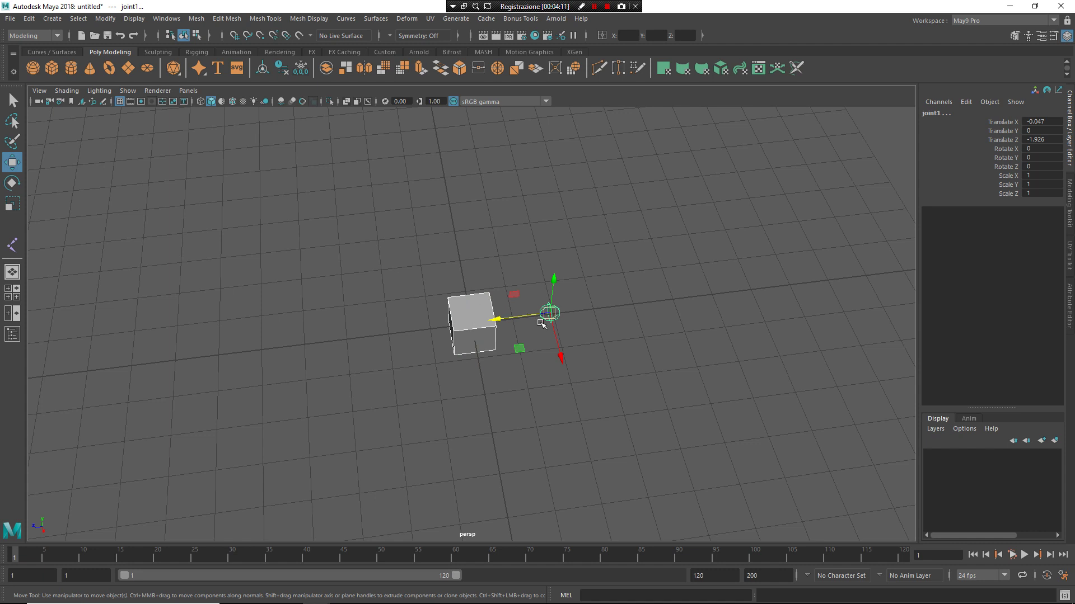
pyautogui.keyDown('shift'); pyautogui.moveTo(632, 286); pyautogui.dragTo(641, 326, button='right'); pyautogui.keyUp('shift')
# Undo the joint placement and the creation of the cube.
pyautogui.hotkey('ctrl', 'z')
pyautogui.hotkey('ctrl', 'z')
pyautogui.hotkey('ctrl', 'z')
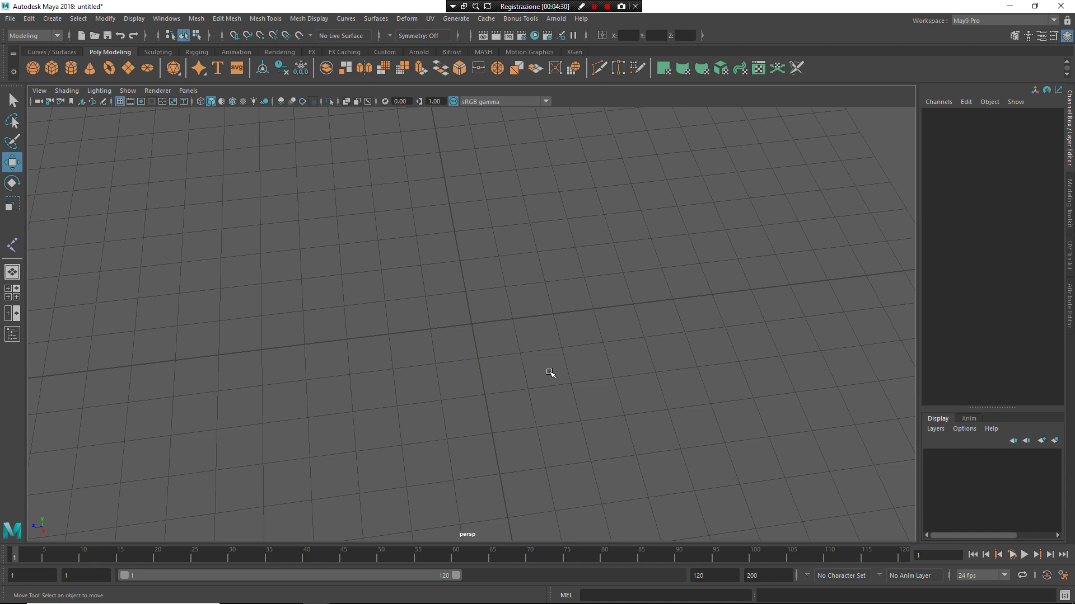
# Create a polygon cube at the origin and display the Outliner and the Node Editor layout alongside the viewport.
pyautogui.click(51, 68)
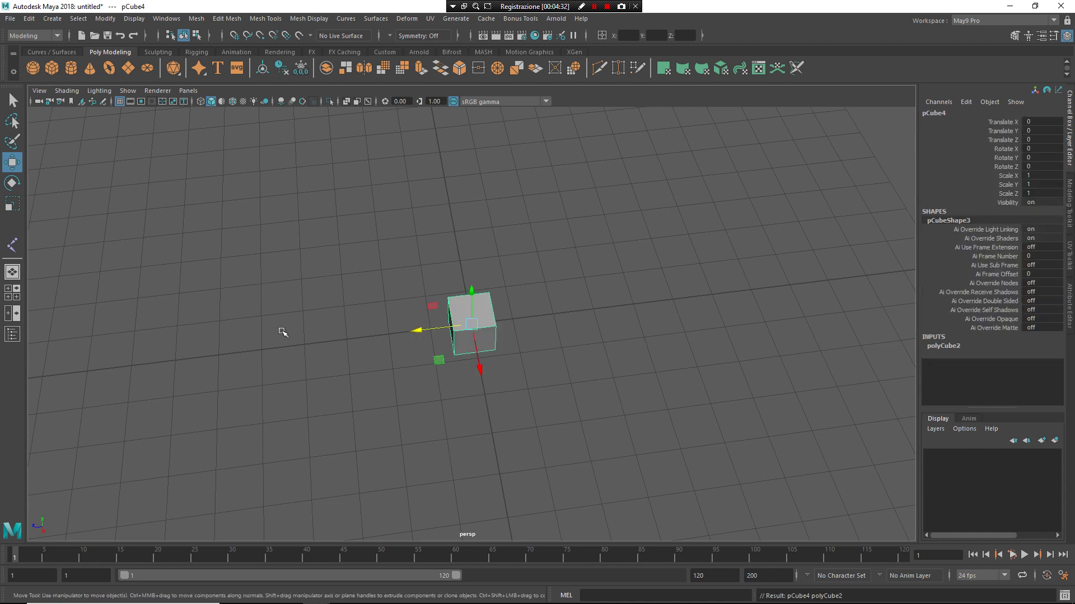
pyautogui.click(13, 334)
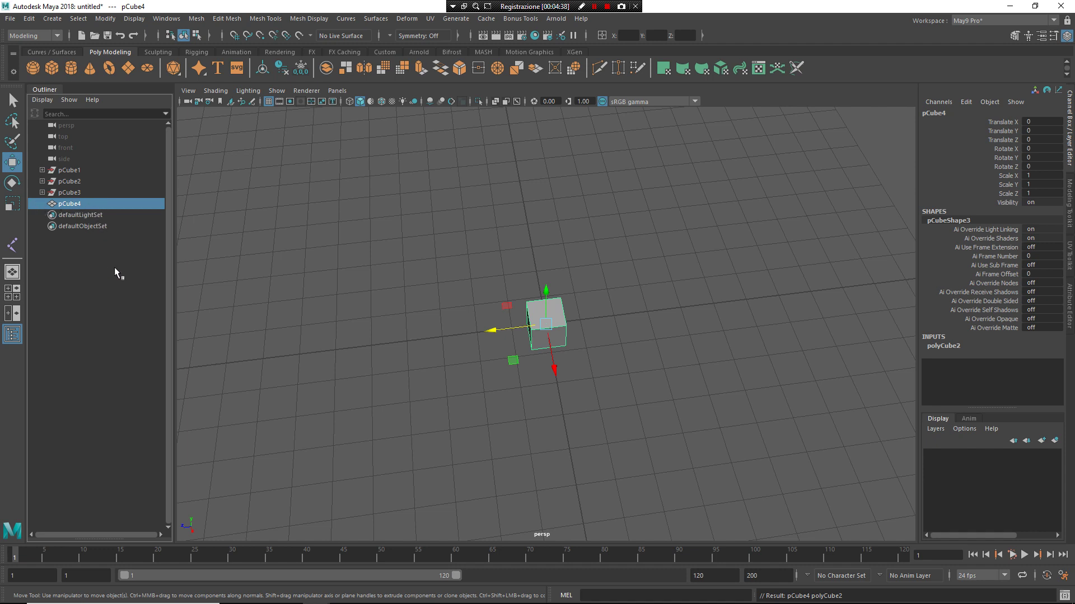
pyautogui.moveTo(114, 269)
pyautogui.mouseDown(button='right')
pyautogui.moveTo(149, 237)
pyautogui.moveTo(149, 366)
pyautogui.moveTo(118, 361)
pyautogui.moveTo(115, 227)
pyautogui.moveTo(117, 272)
pyautogui.mouseUp(button='right')
pyautogui.hotkey('ctrl', 'shift', 'n')
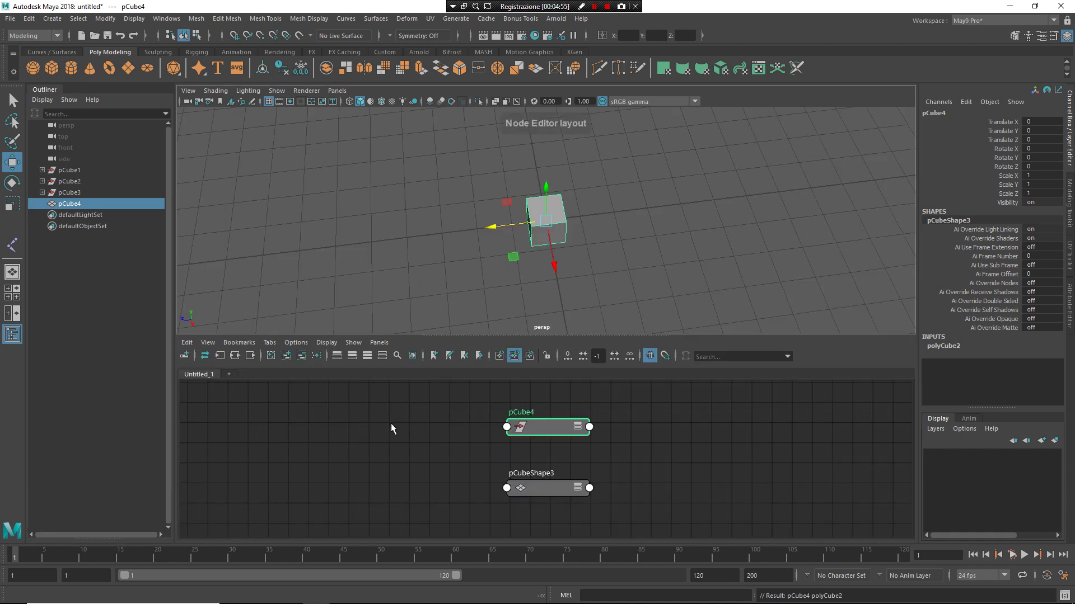
pyautogui.rightClick(592, 464)
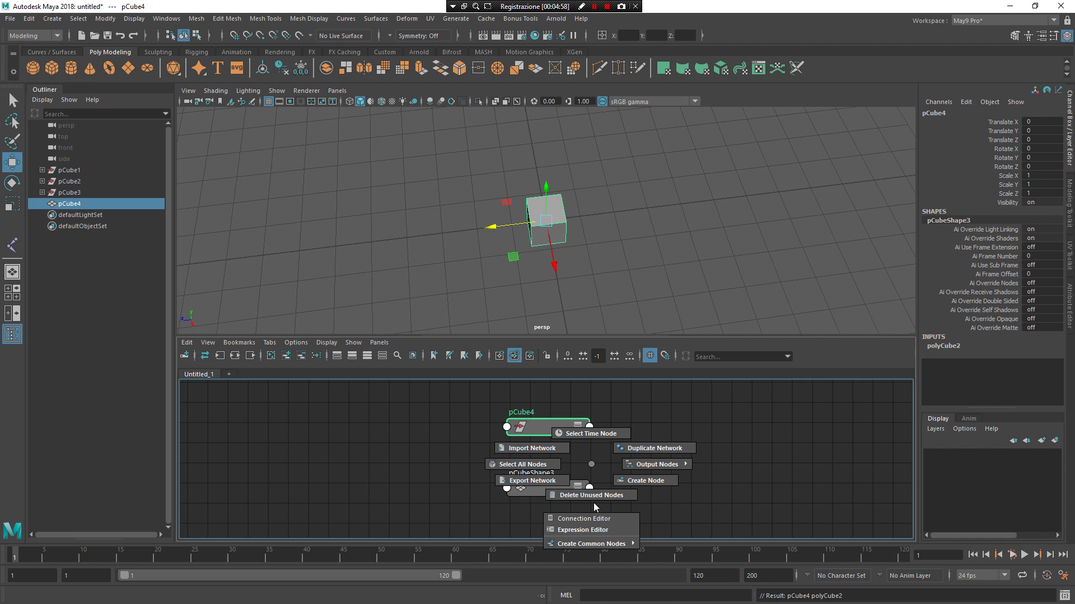
pyautogui.click(593, 464)
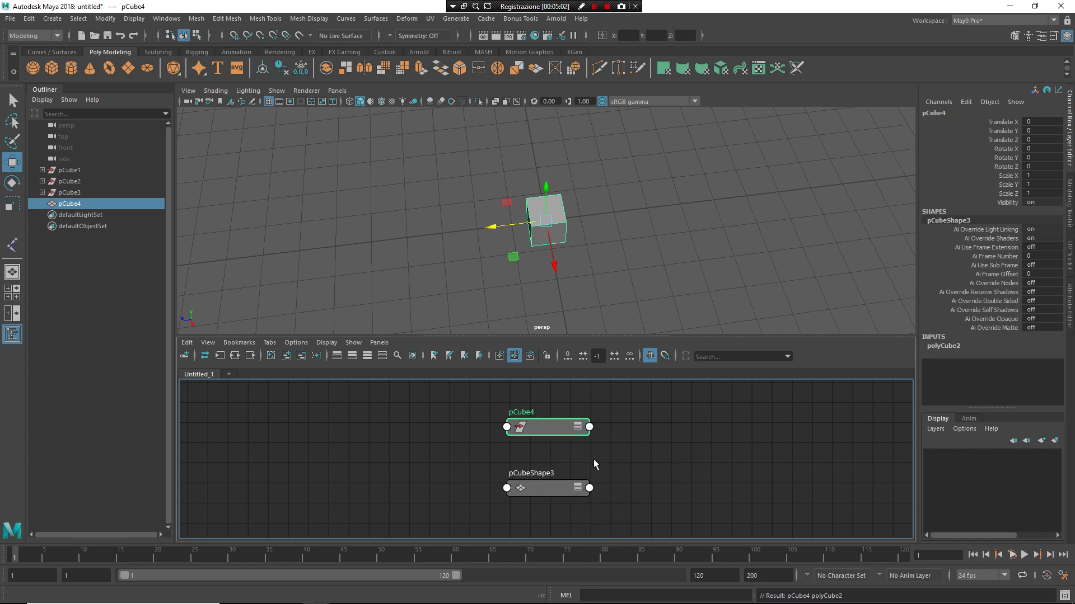
# Select the cube in the viewport and delete it.
pyautogui.click(637, 224)
pyautogui.click(557, 204)
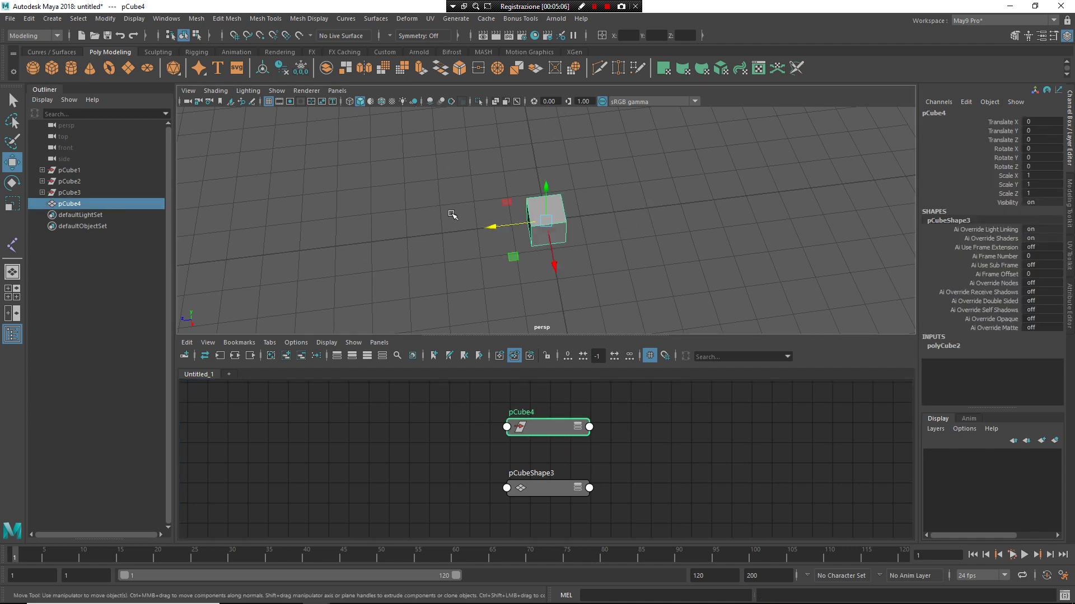
pyautogui.press('Delete')
# Create a polygon sphere moved 3.655 units along Z, and add a polygon cube moved slightly along negative Z.
pyautogui.click(32, 68)
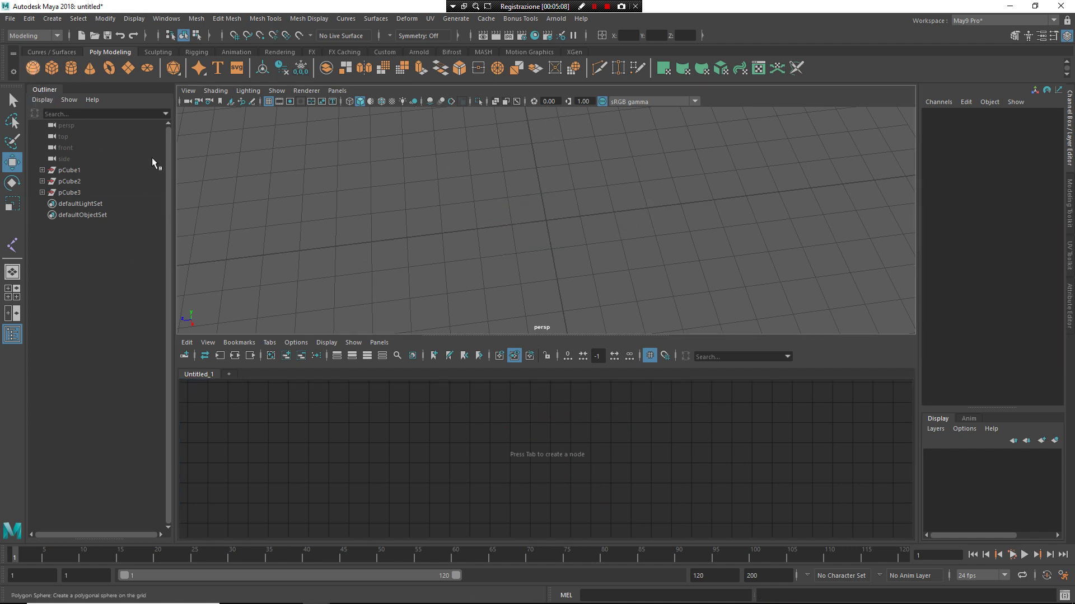
pyautogui.moveTo(494, 224); pyautogui.dragTo(368, 242)
pyautogui.click(51, 68)
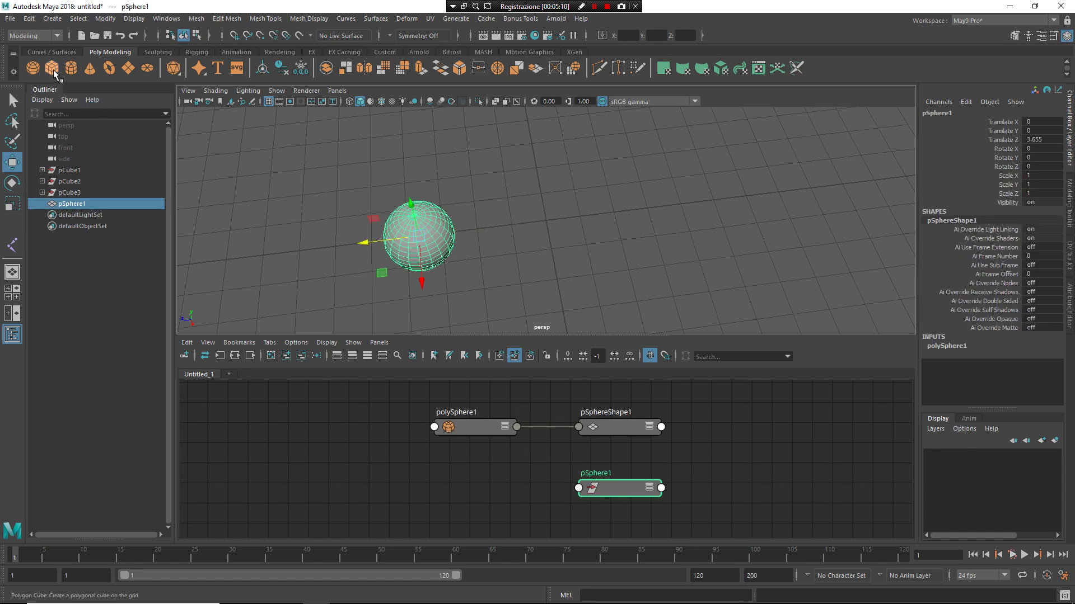
pyautogui.moveTo(498, 231); pyautogui.dragTo(521, 227)
# Arrange the cube's and sphere's shape nodes side by side and join them with Connect Shapes, from cube to sphere.
pyautogui.moveTo(377, 447)
pyautogui.keyDown('shift'); pyautogui.mouseDown()
pyautogui.moveTo(415, 473)
pyautogui.moveTo(392, 468)
pyautogui.moveTo(417, 463)
pyautogui.moveTo(374, 466)
pyautogui.mouseUp(); pyautogui.keyUp('shift')
pyautogui.click(498, 502)
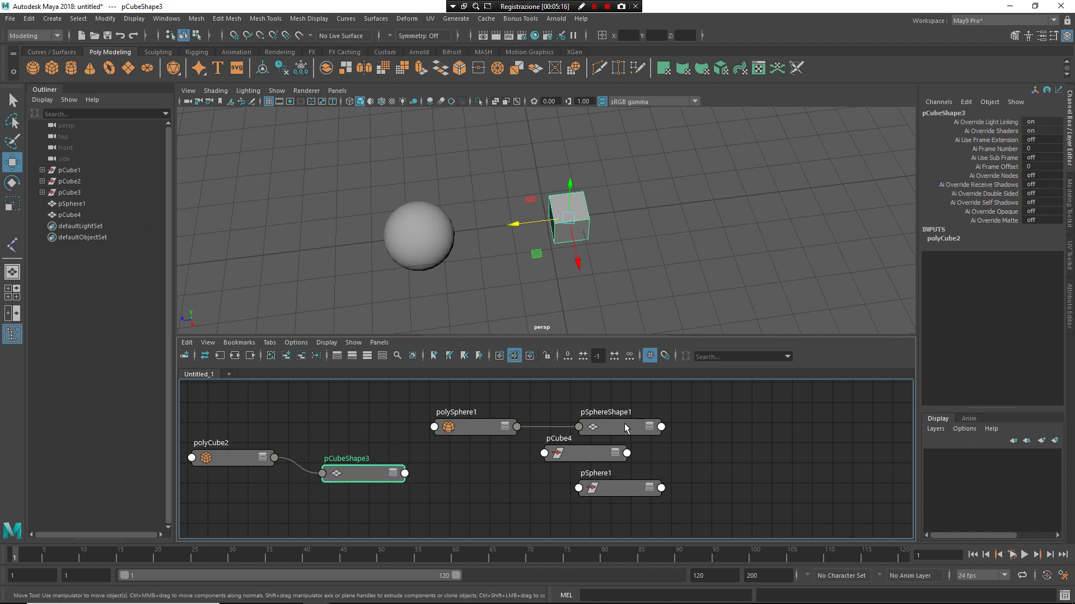
pyautogui.click(619, 432)
pyautogui.moveTo(619, 432); pyautogui.dragTo(498, 483)
pyautogui.click(361, 469)
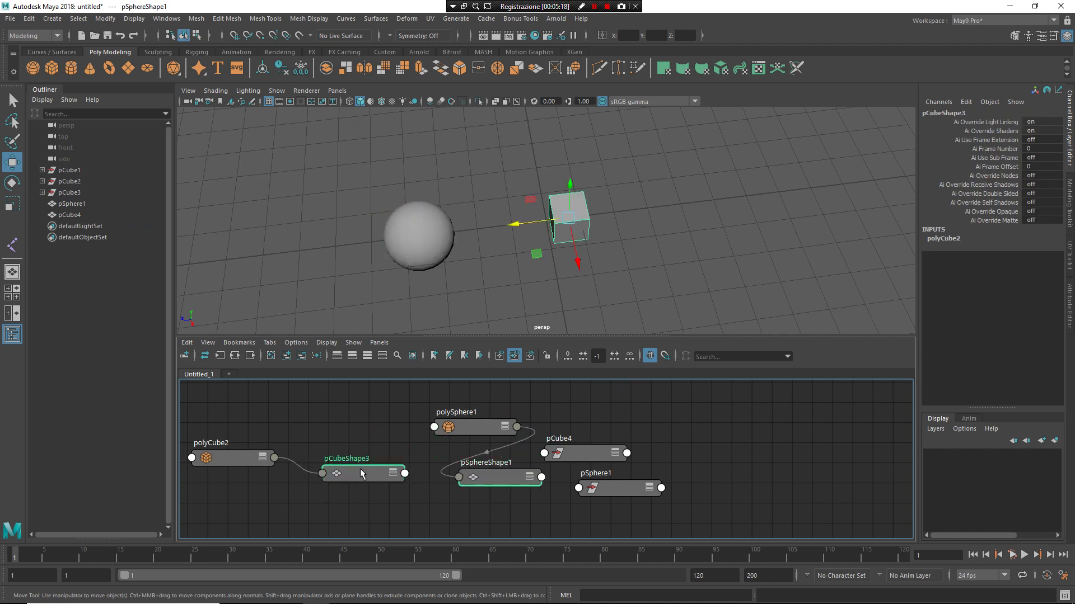
pyautogui.keyDown('shift'); pyautogui.click(511, 481); pyautogui.keyUp('shift')
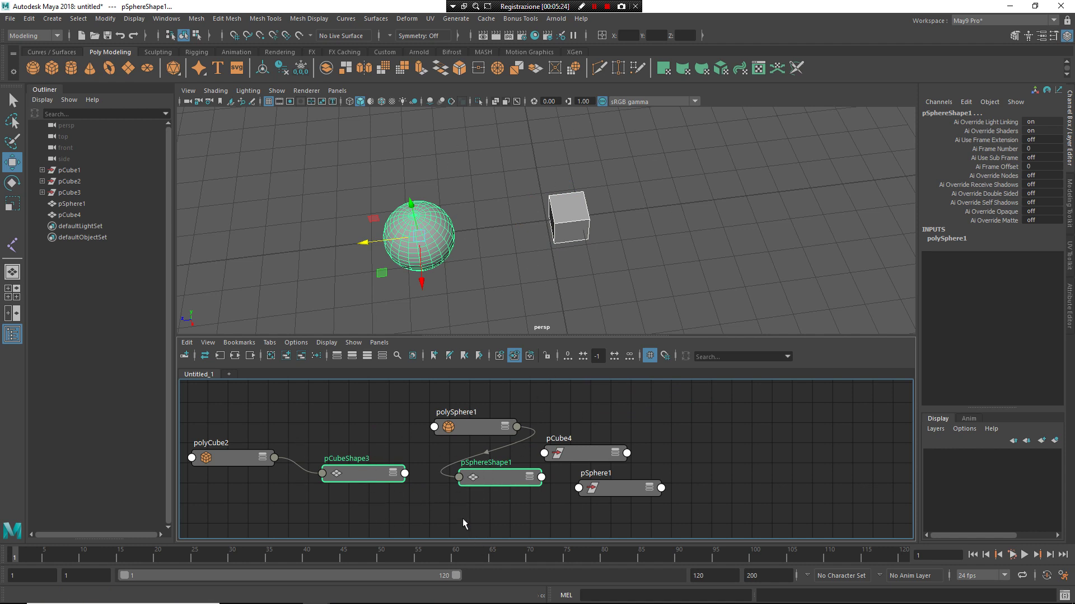
pyautogui.rightClick(434, 478)
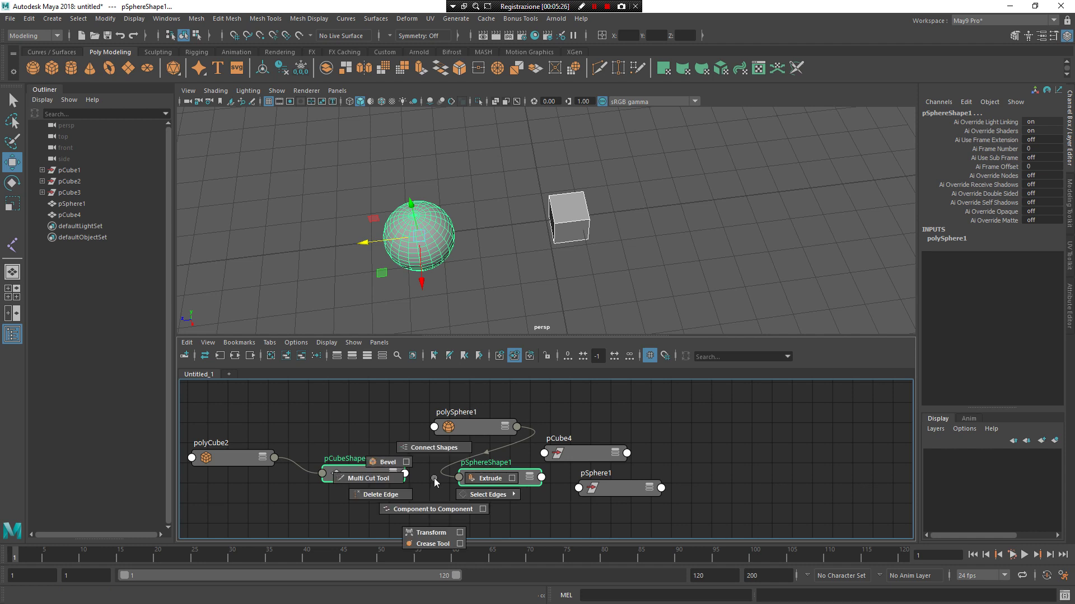
pyautogui.moveTo(435, 478)
pyautogui.mouseDown(button='right')
pyautogui.moveTo(304, 485)
pyautogui.moveTo(530, 526)
pyautogui.moveTo(452, 414)
pyautogui.moveTo(451, 482)
pyautogui.moveTo(434, 470)
pyautogui.moveTo(451, 417)
pyautogui.mouseUp(button='right')
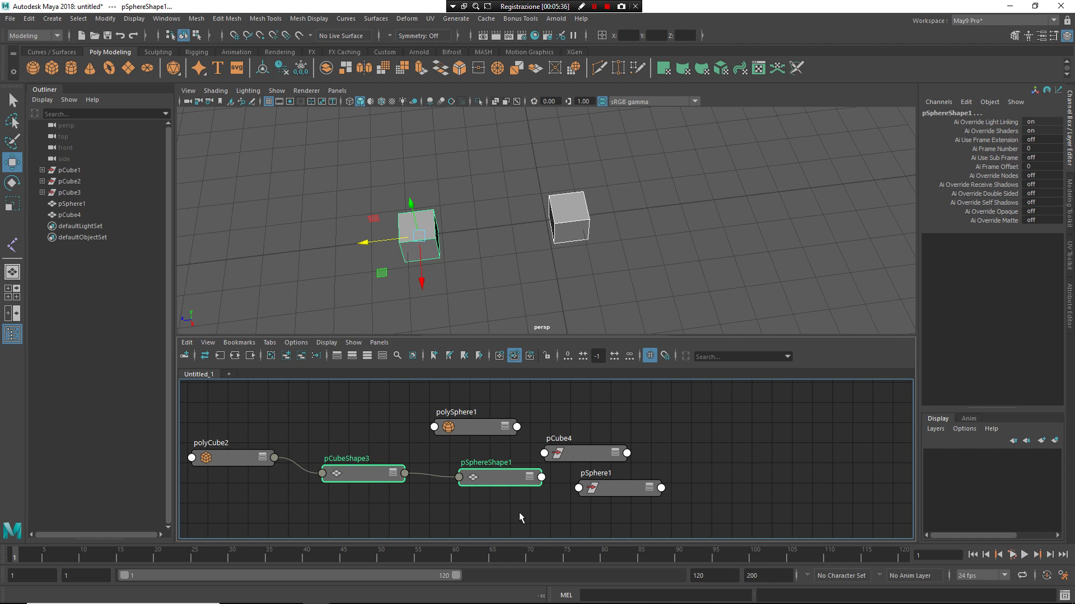
# Return to the single perspective view and start a new scene without saving the changes.
pyautogui.press('space')
pyautogui.hotkey('ctrl', 'n')
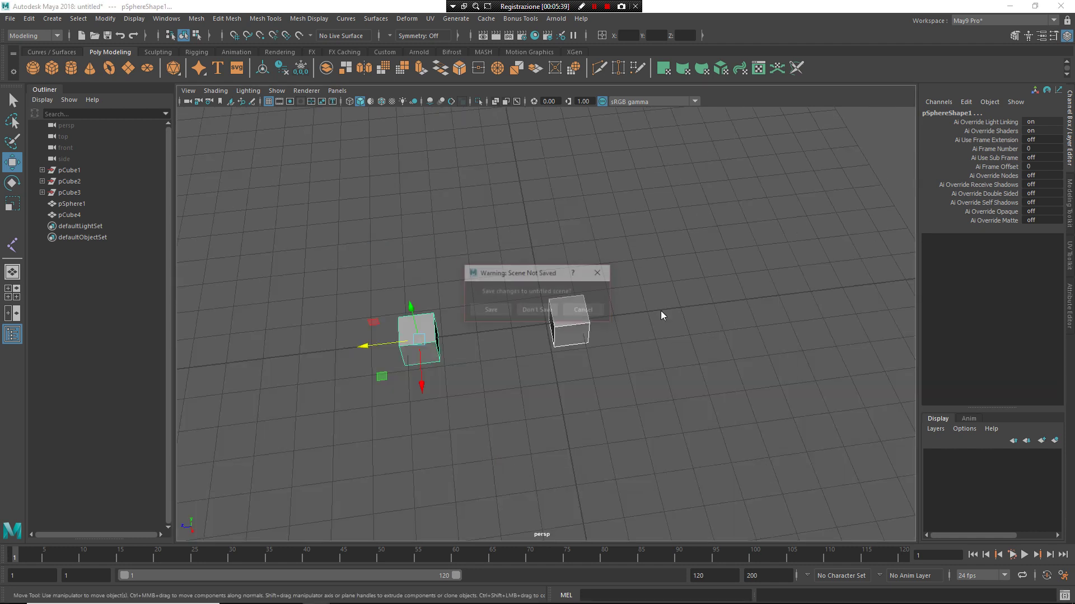
pyautogui.click(539, 310)
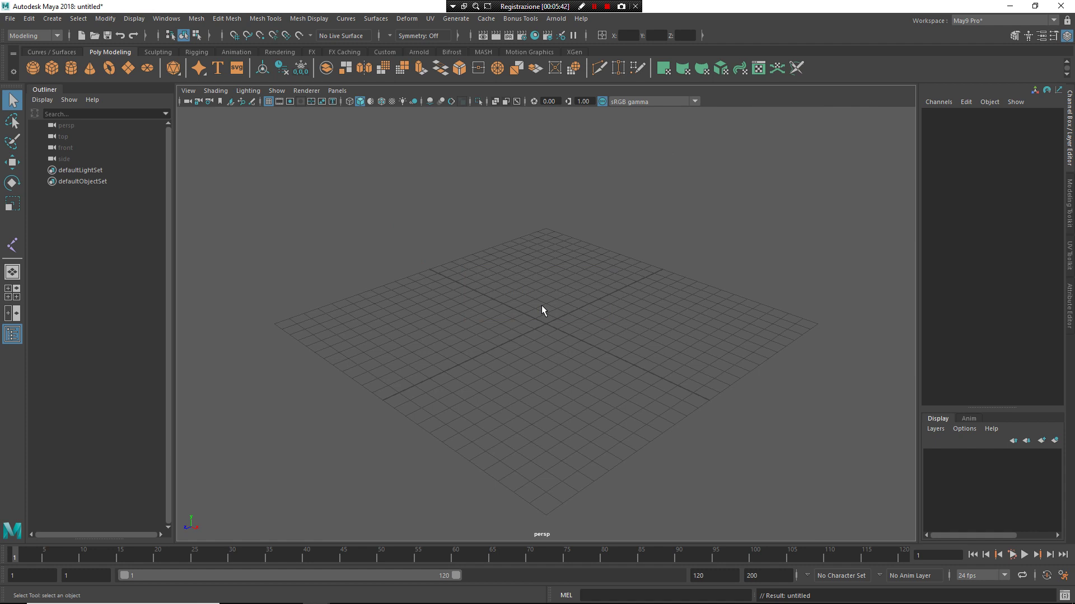
# Create a polygon cube at the origin, frame it in the view and examine its mesh context commands.
pyautogui.click(52, 67)
pyautogui.press('f')
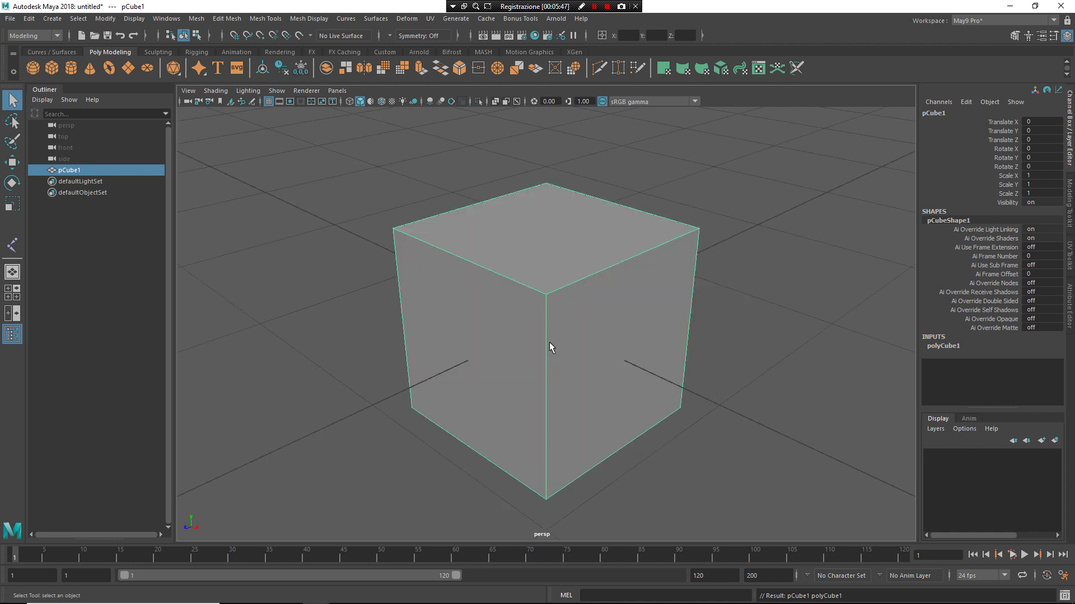
pyautogui.keyDown('shift'); pyautogui.rightClick(549, 342); pyautogui.keyUp('shift')
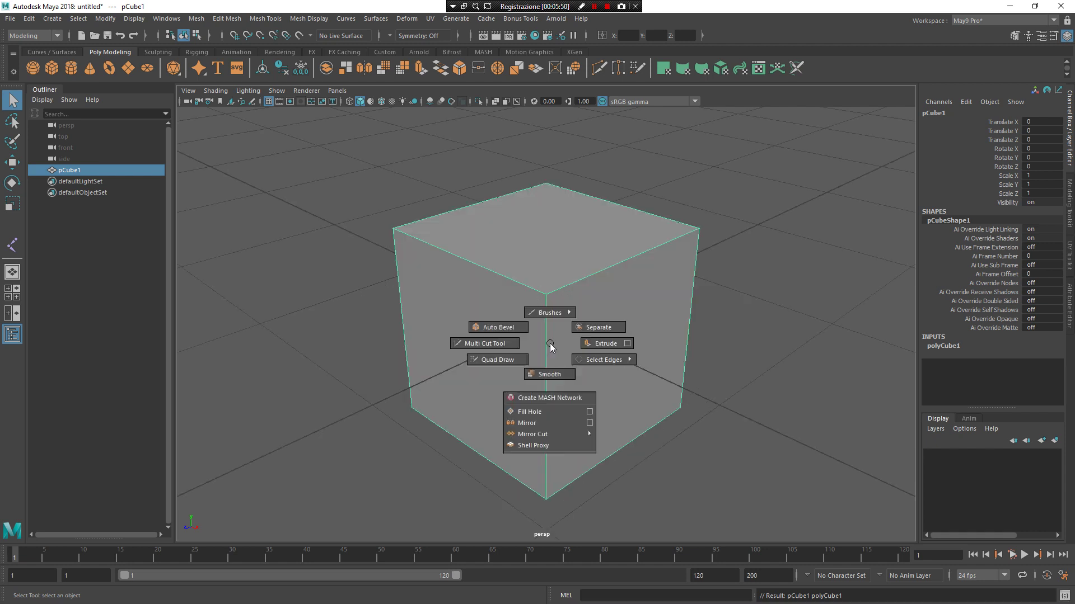
pyautogui.click(550, 344)
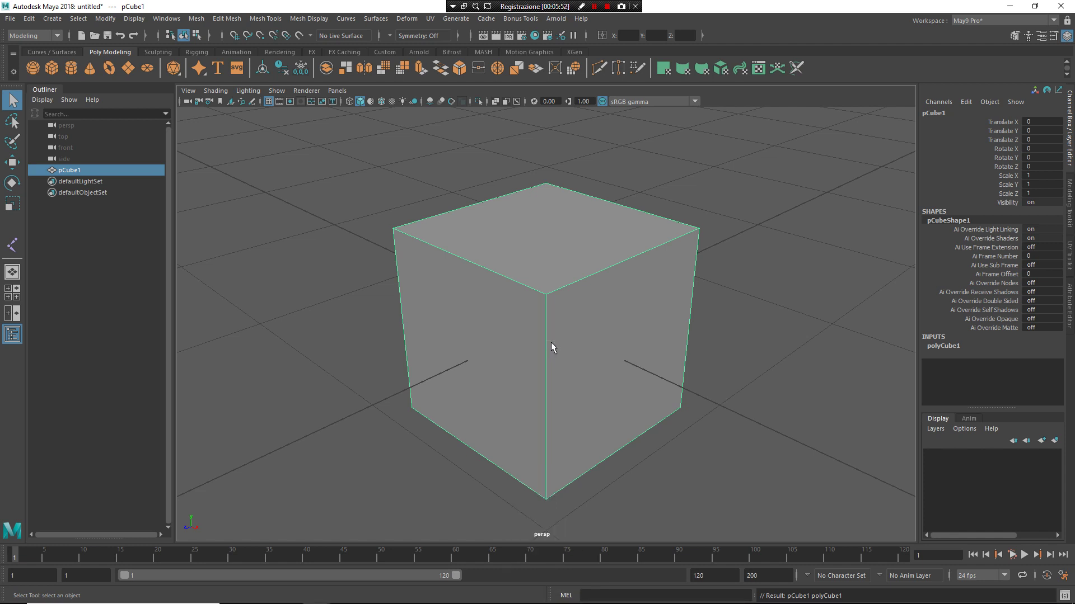
# Try selecting the cube's side and top faces in component mode, and return to object selection.
pyautogui.click(754, 304)
pyautogui.click(648, 302)
pyautogui.keyDown('shift'); pyautogui.click(648, 301); pyautogui.keyUp('shift')
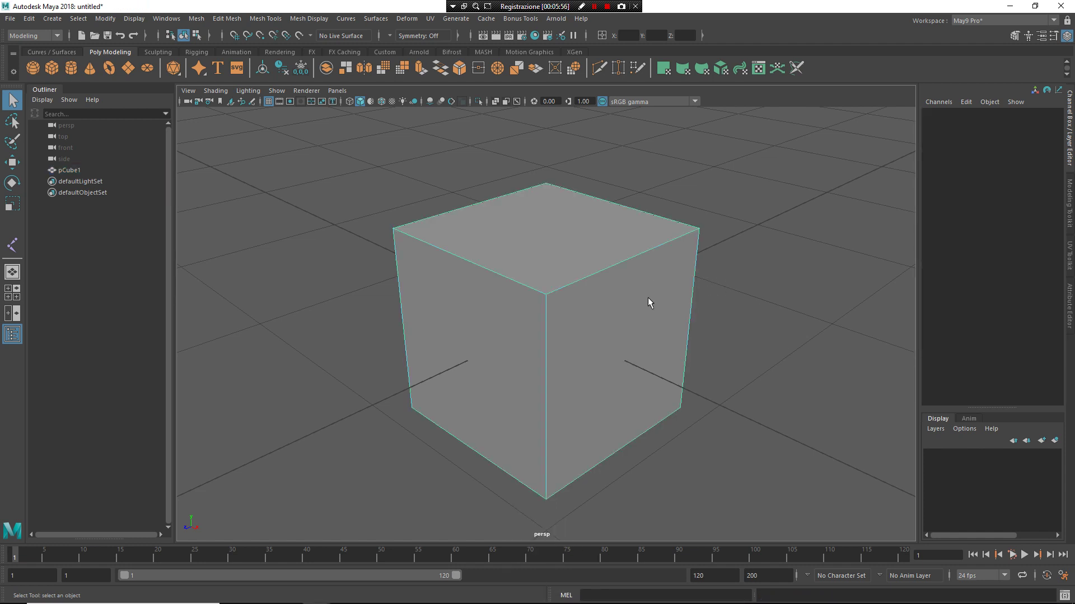
pyautogui.click(609, 364)
pyautogui.click(452, 362)
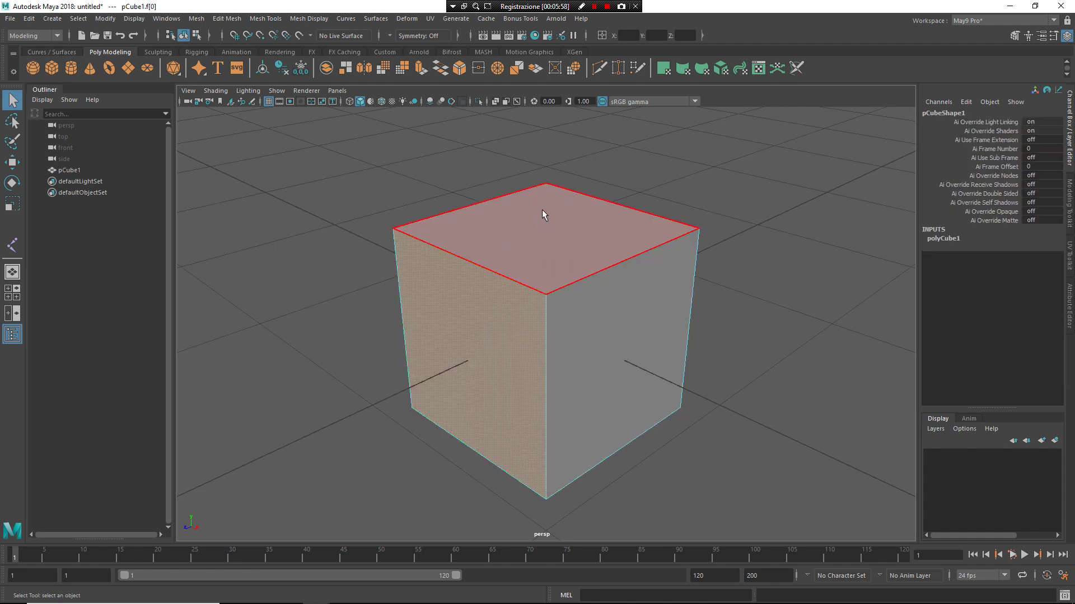
pyautogui.click(542, 214)
pyautogui.click(592, 358)
pyautogui.click(484, 399)
pyautogui.click(520, 258)
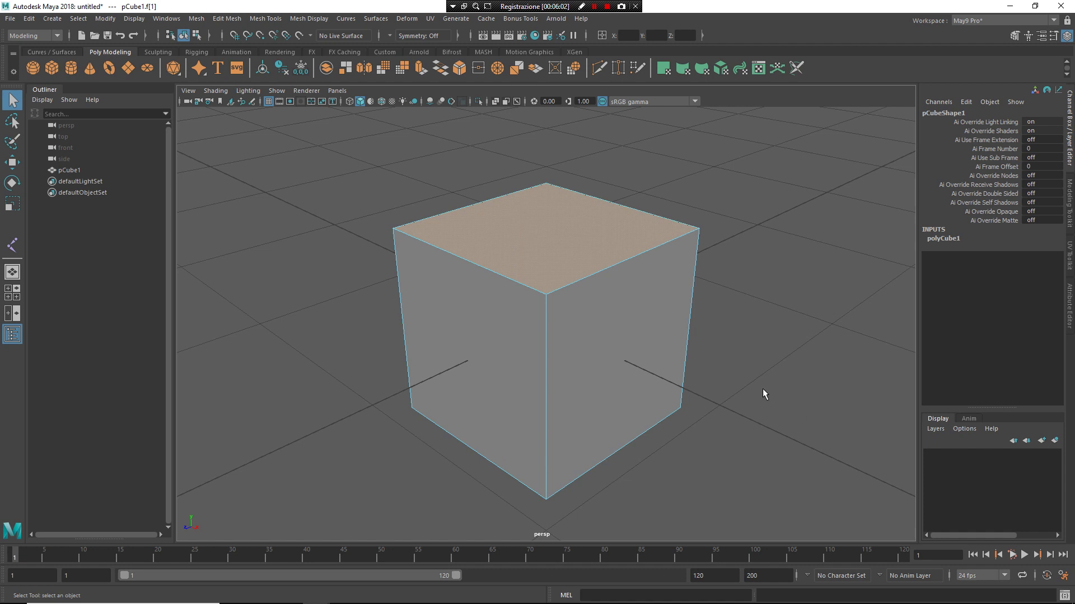
pyautogui.press('F8')
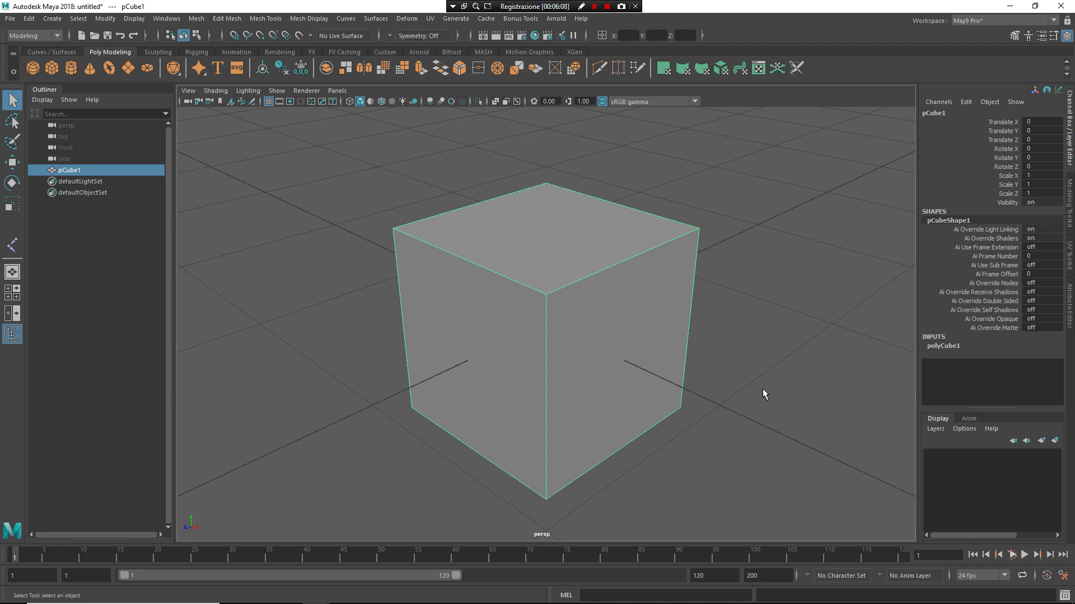
# Reselect the cube, spread out its polyCube1 and pCubeShape1 nodes in the Node Editor layout, and return to the perspective view.
pyautogui.click(762, 388)
pyautogui.click(643, 351)
pyautogui.click(708, 358)
pyautogui.click(649, 333)
pyautogui.hotkey('ctrl', 'n')
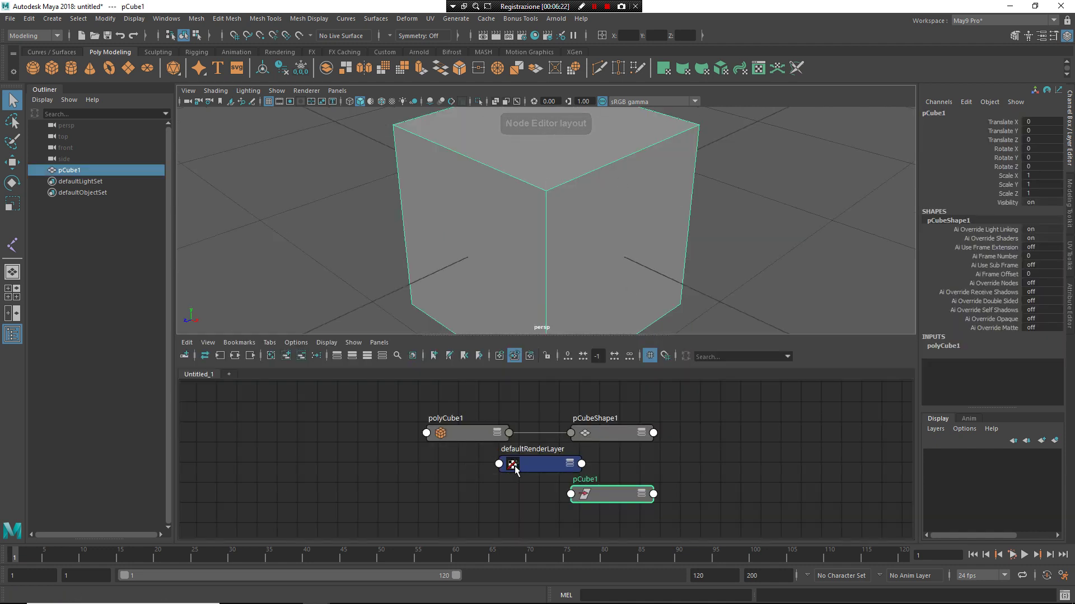
pyautogui.moveTo(449, 432); pyautogui.dragTo(355, 444)
pyautogui.moveTo(600, 435); pyautogui.dragTo(535, 501)
pyautogui.press('3')
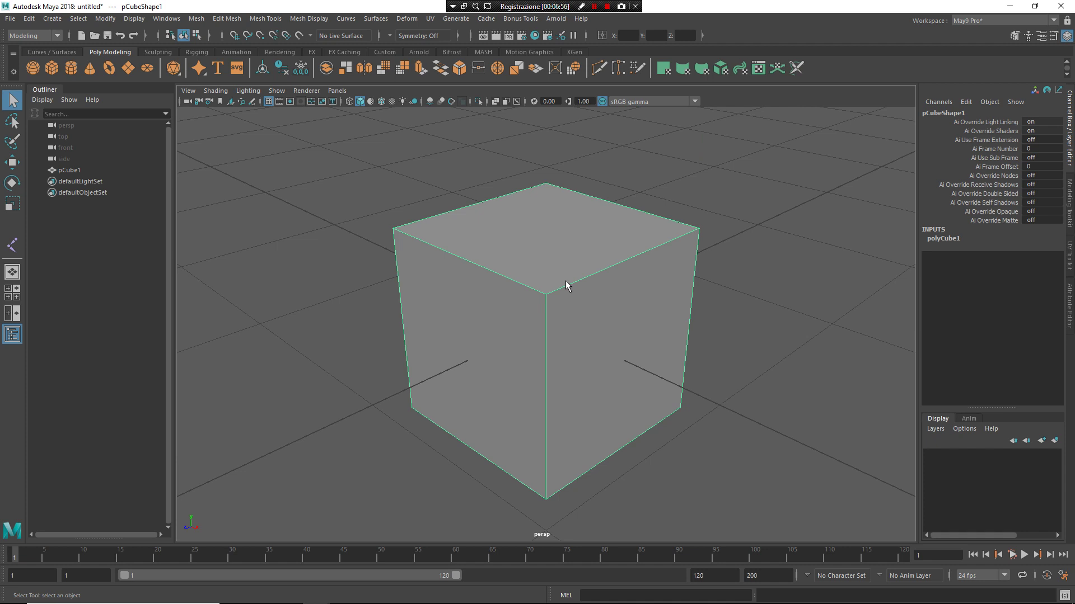
# Smooth the cube mesh with 4 divisions.
pyautogui.hotkey('ctrl', 'h')
pyautogui.keyDown('shift'); pyautogui.moveTo(558, 290); pyautogui.dragTo(475, 84, button='right'); pyautogui.keyUp('shift')
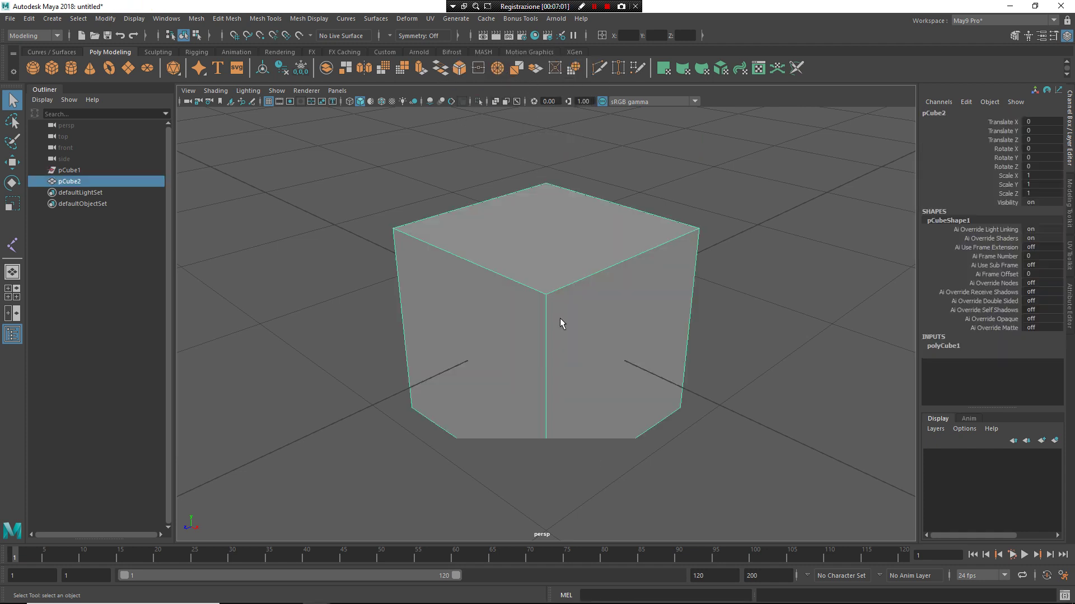
pyautogui.keyDown('shift'); pyautogui.moveTo(583, 298); pyautogui.dragTo(579, 330, button='right'); pyautogui.keyUp('shift')
pyautogui.moveTo(742, 336); pyautogui.dragTo(794, 340)
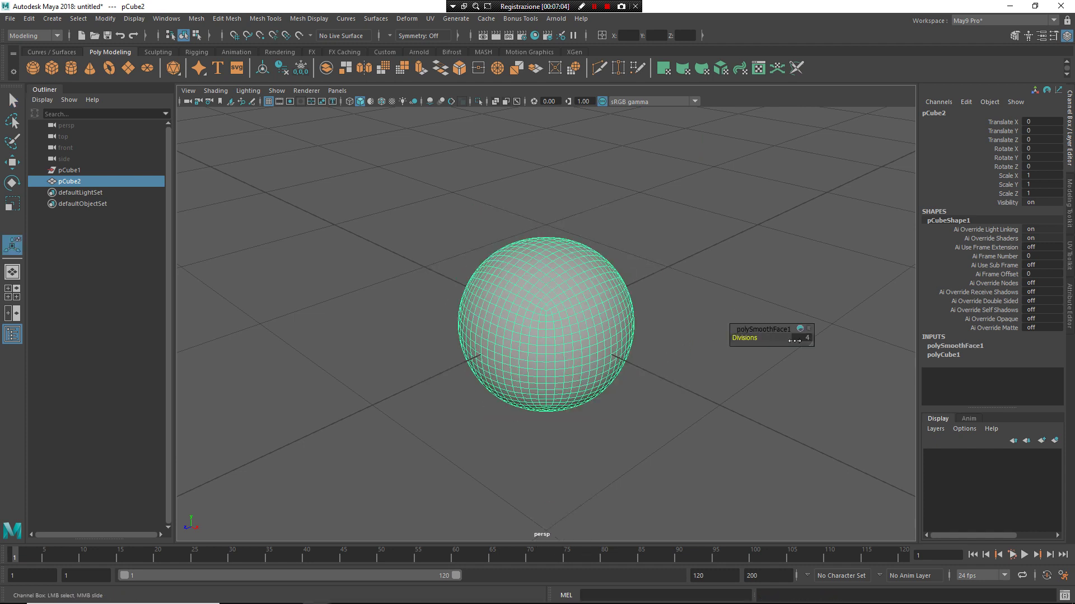
pyautogui.keyDown('alt'); pyautogui.moveTo(643, 269); pyautogui.dragTo(680, 209, button='right'); pyautogui.keyUp('alt')
pyautogui.click(680, 215)
pyautogui.click(522, 403)
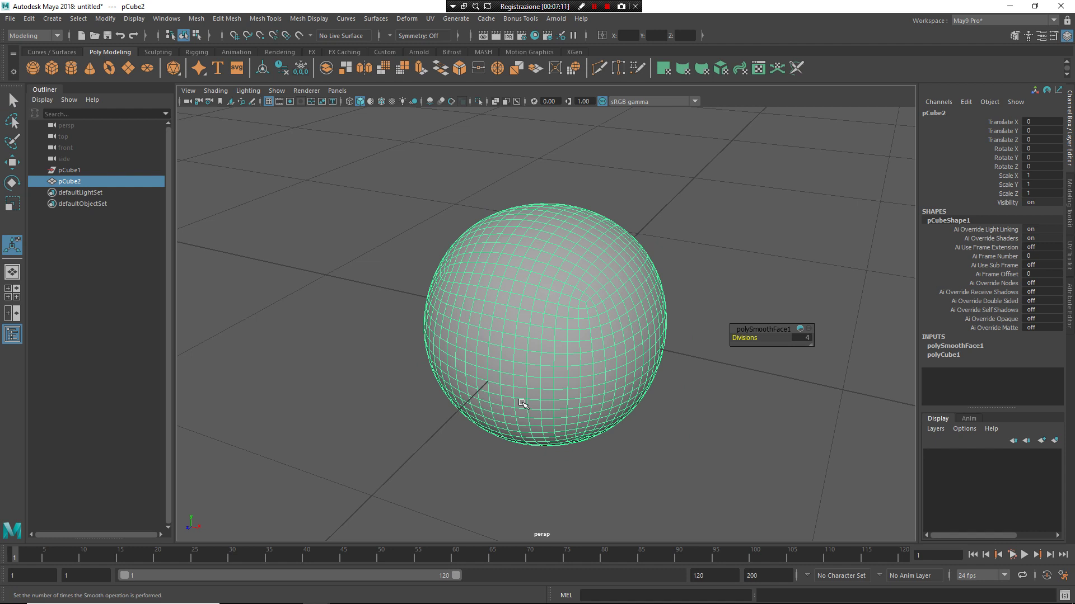
# Activate the Sculpt Tool on the smoothed mesh, and return to the Select Tool.
pyautogui.keyDown('shift'); pyautogui.rightClick(538, 314); pyautogui.keyUp('shift')
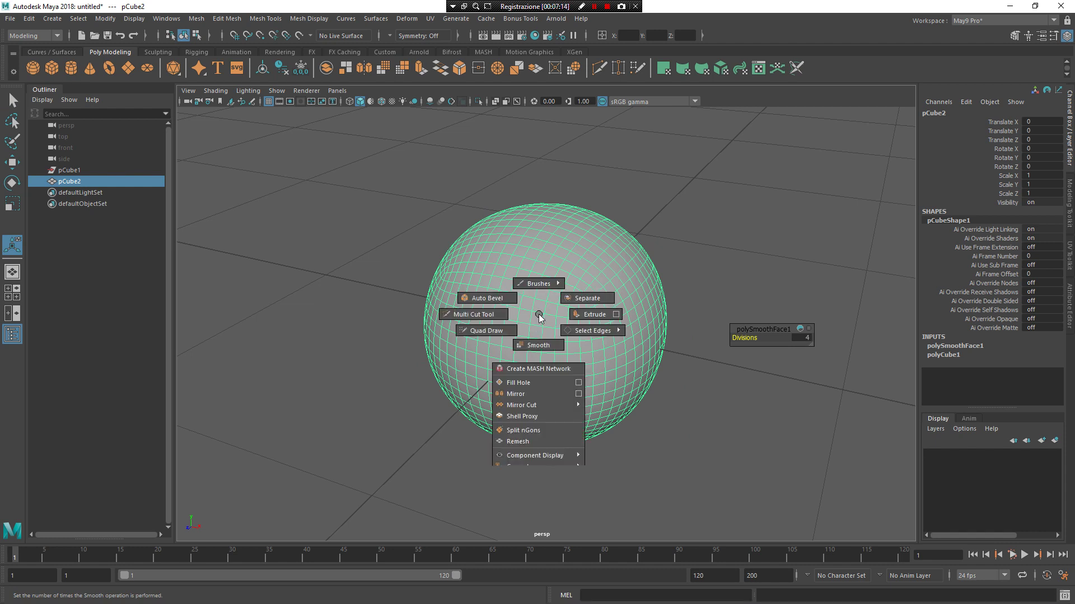
pyautogui.keyDown('shift'); pyautogui.moveTo(539, 311); pyautogui.dragTo(547, 203, button='right'); pyautogui.keyUp('shift')
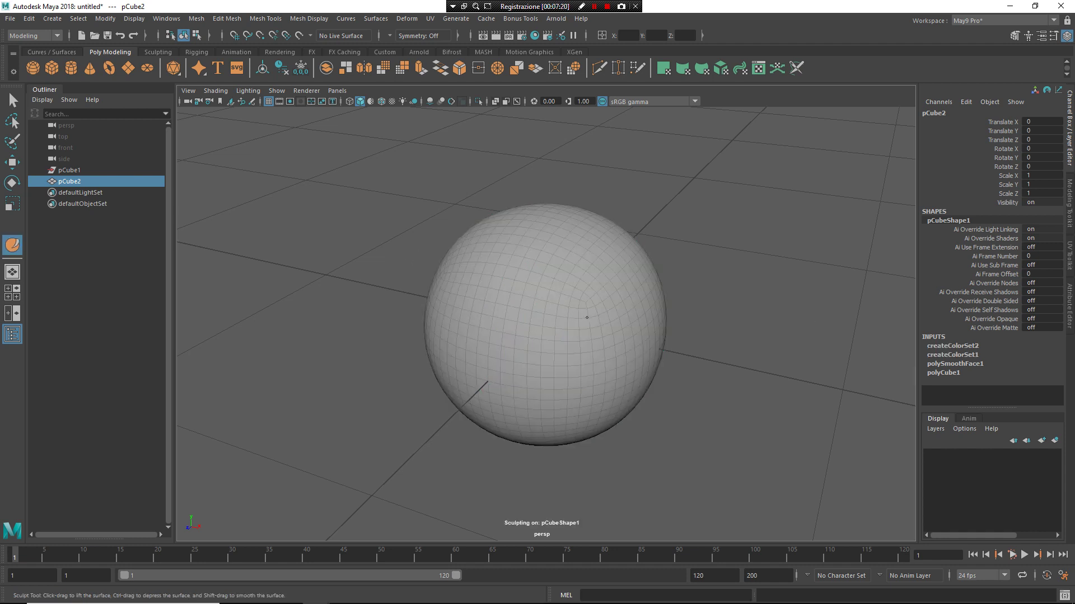
pyautogui.moveTo(573, 303)
pyautogui.mouseDown(button='right')
pyautogui.moveTo(506, 212)
pyautogui.moveTo(667, 291)
pyautogui.moveTo(466, 273)
pyautogui.moveTo(615, 287)
pyautogui.moveTo(553, 497)
pyautogui.moveTo(573, 303)
pyautogui.mouseUp(button='right')
pyautogui.press('q')
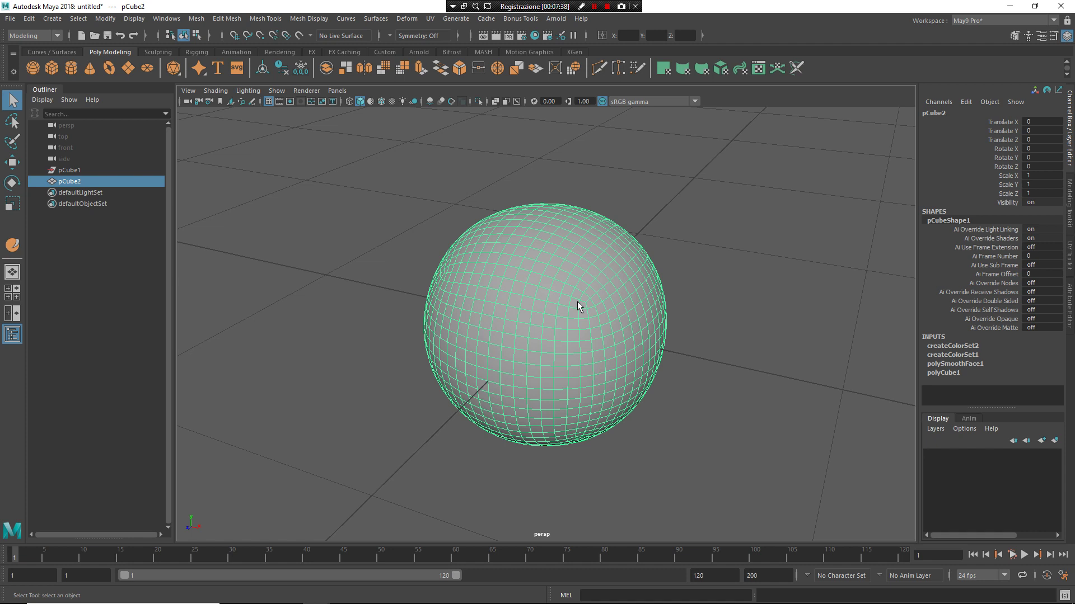
# Display the Hypershade beside the perspective view and show the mesh's Attribute Editor.
pyautogui.moveTo(578, 302)
pyautogui.mouseDown(button='right')
pyautogui.moveTo(564, 218)
pyautogui.moveTo(579, 329)
pyautogui.moveTo(581, 305)
pyautogui.mouseUp(button='right')
pyautogui.hotkey('ctrl', 'h')
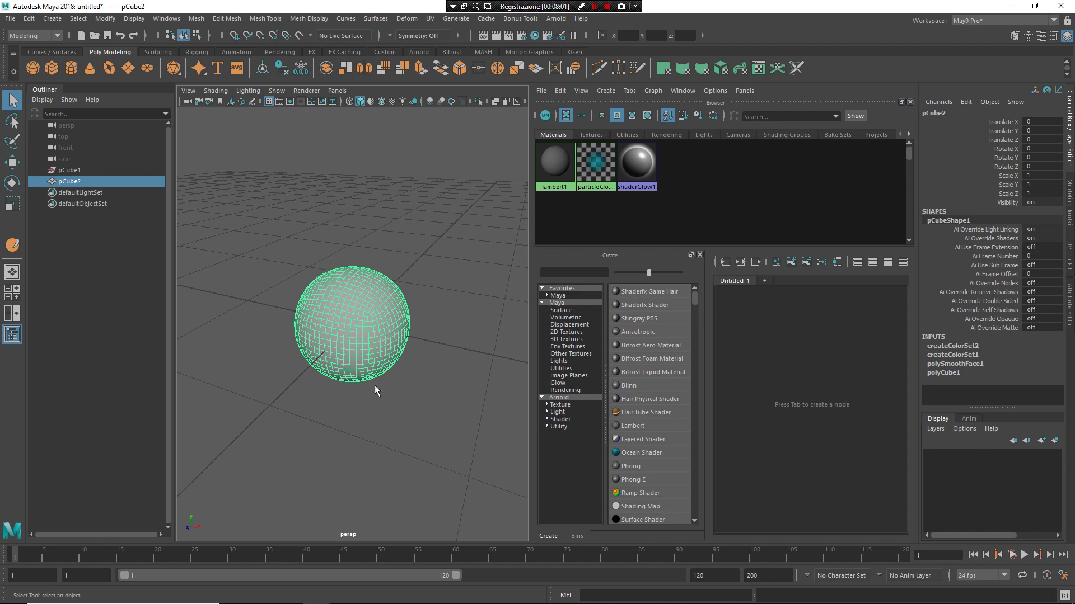
pyautogui.hotkey('ctrl', 'a')
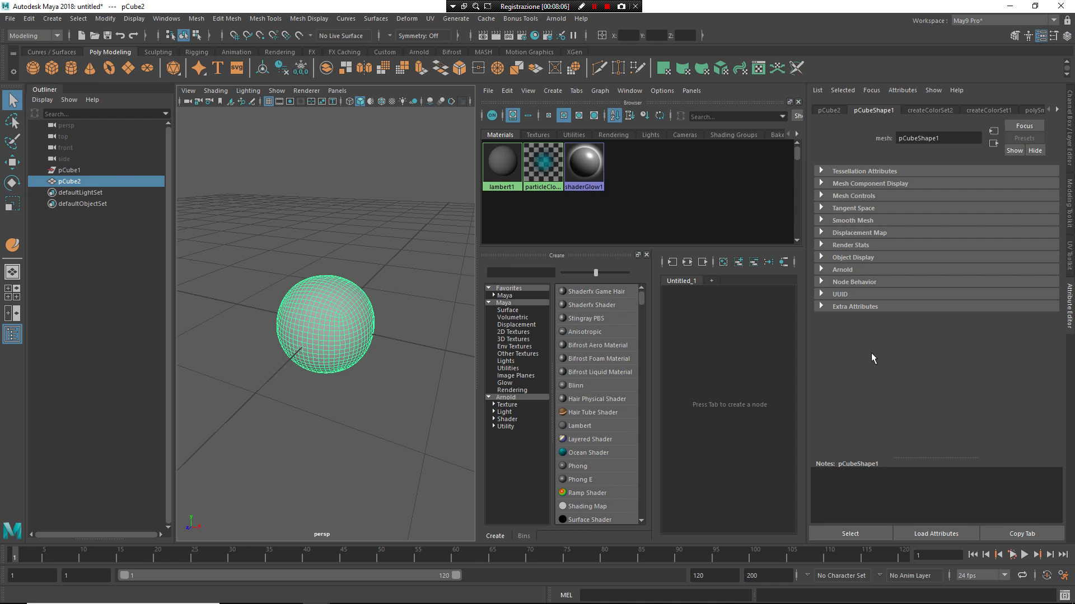
# Replace the Attribute Editor with the UV Toolkit and show the mesh's UV layout in the UV Editor.
pyautogui.hotkey('ctrl', 'a')
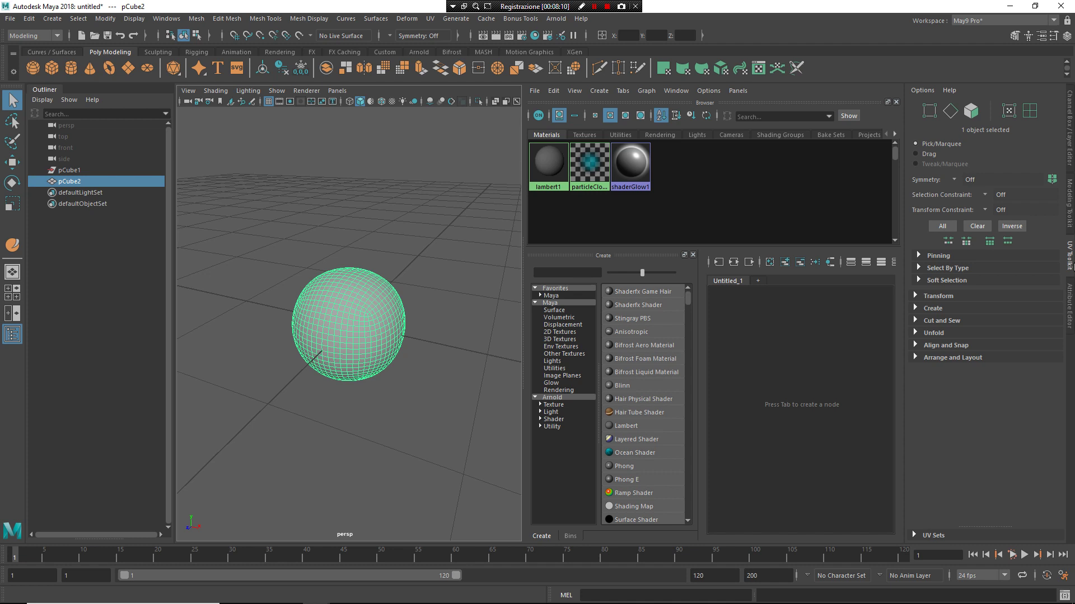
pyautogui.hotkey('ctrl', 'u')
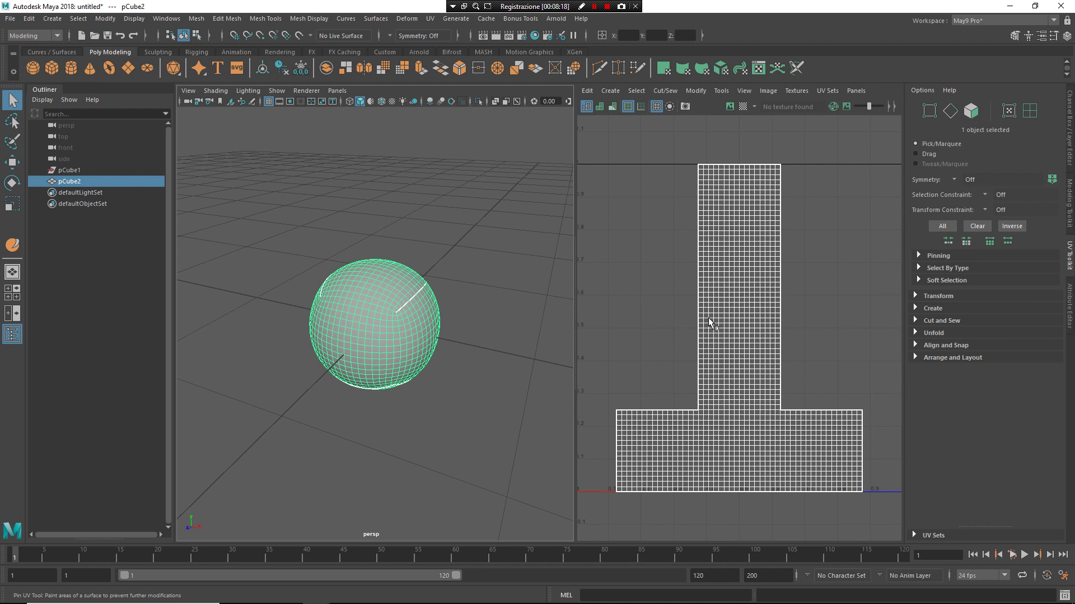
pyautogui.moveTo(316, 599)
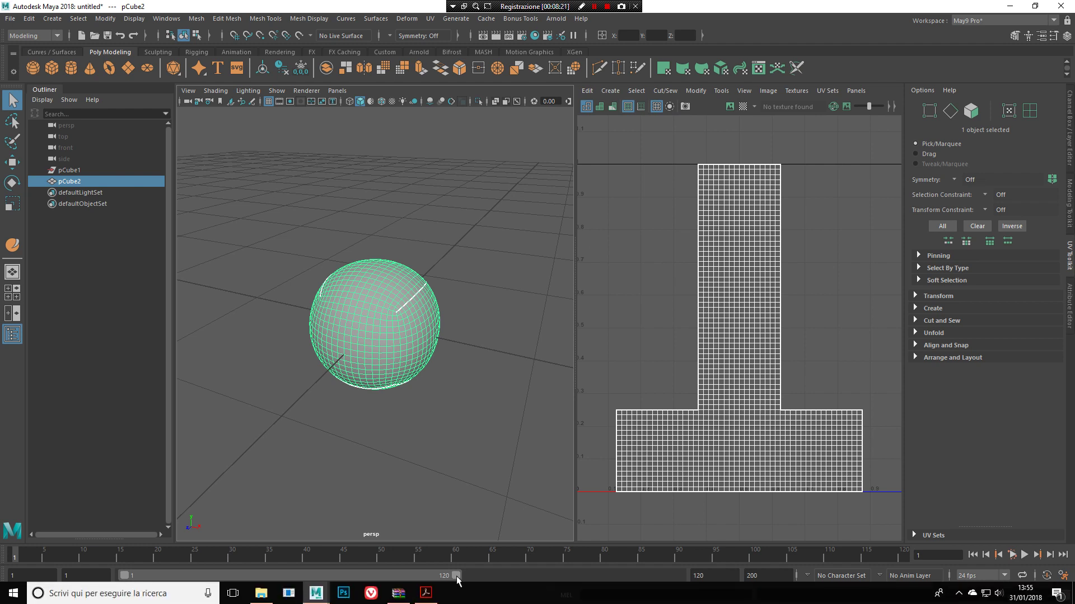
# Switch to the May9 Pro User Guide in Adobe Acrobat and examine its table of contents.
pyautogui.click(433, 598)
pyautogui.scroll(-10, 595, 355)
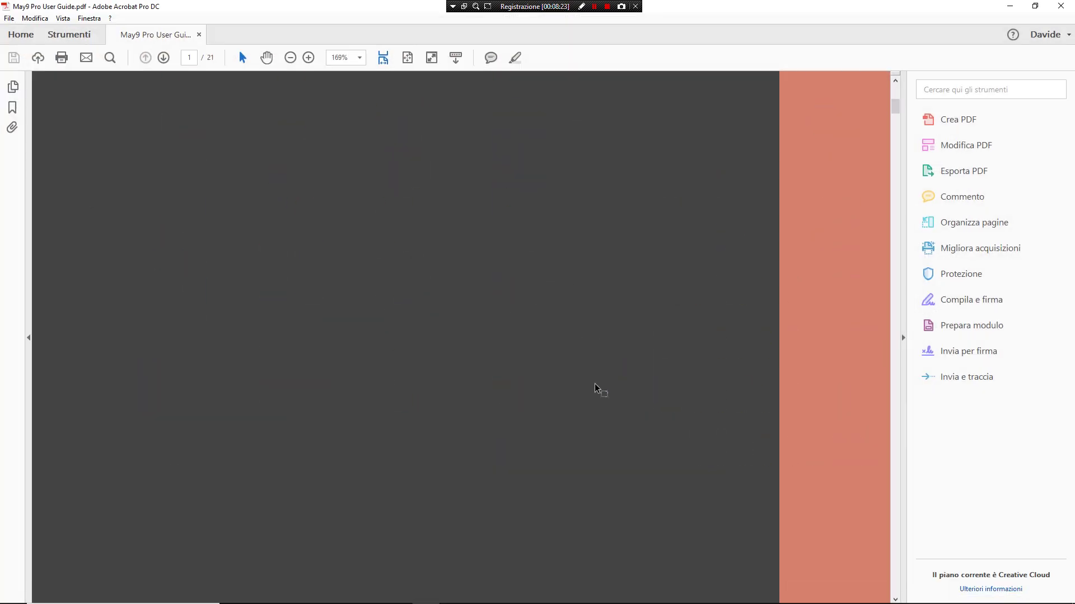
pyautogui.keyDown('ctrl'); pyautogui.scroll(-1, 293, 266); pyautogui.keyUp('ctrl')
pyautogui.scroll(-3, 297, 263)
pyautogui.scroll(3, 297, 262)
pyautogui.scroll(-2, 288, 256)
pyautogui.scroll(2, 280, 250)
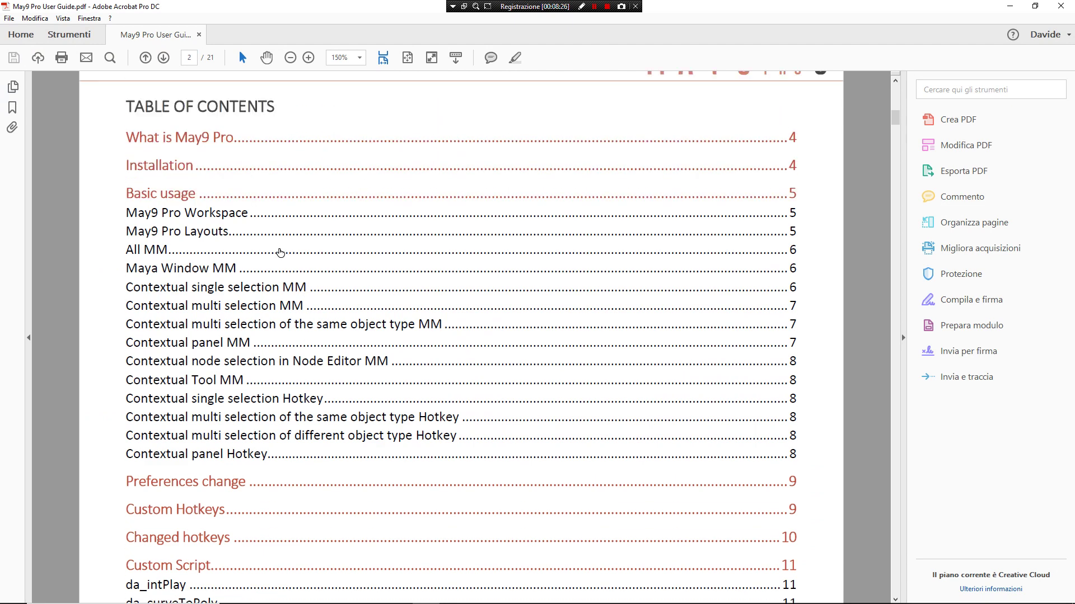
pyautogui.scroll(-3, 221, 332)
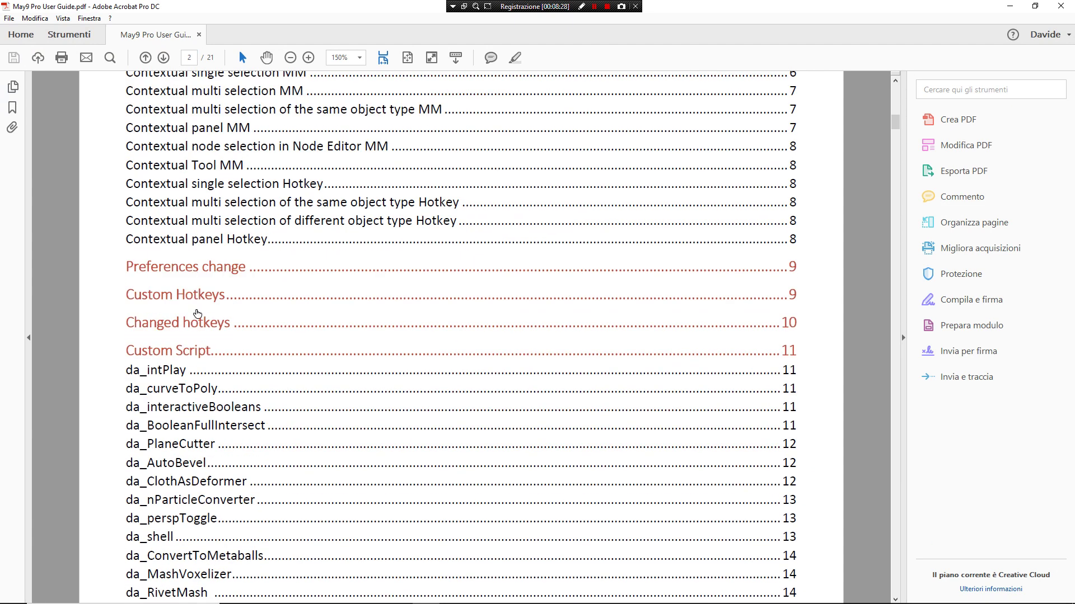
# Go to the Custom Hotkeys section of the guide and read through the custom and changed hotkeys.
pyautogui.click(193, 304)
pyautogui.scroll(-6, 218, 246)
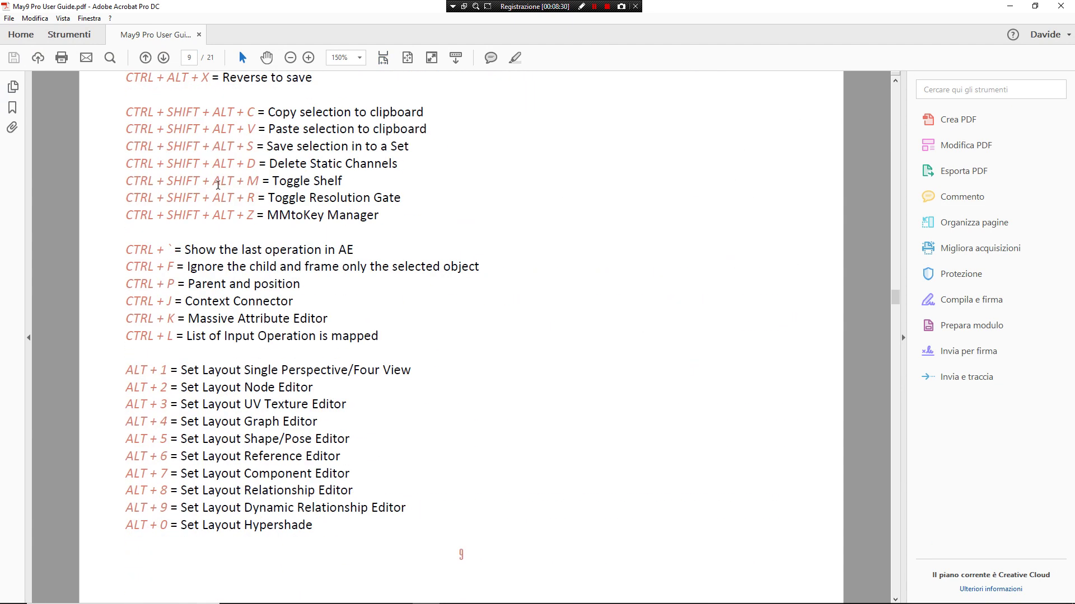
pyautogui.scroll(-15, 221, 250)
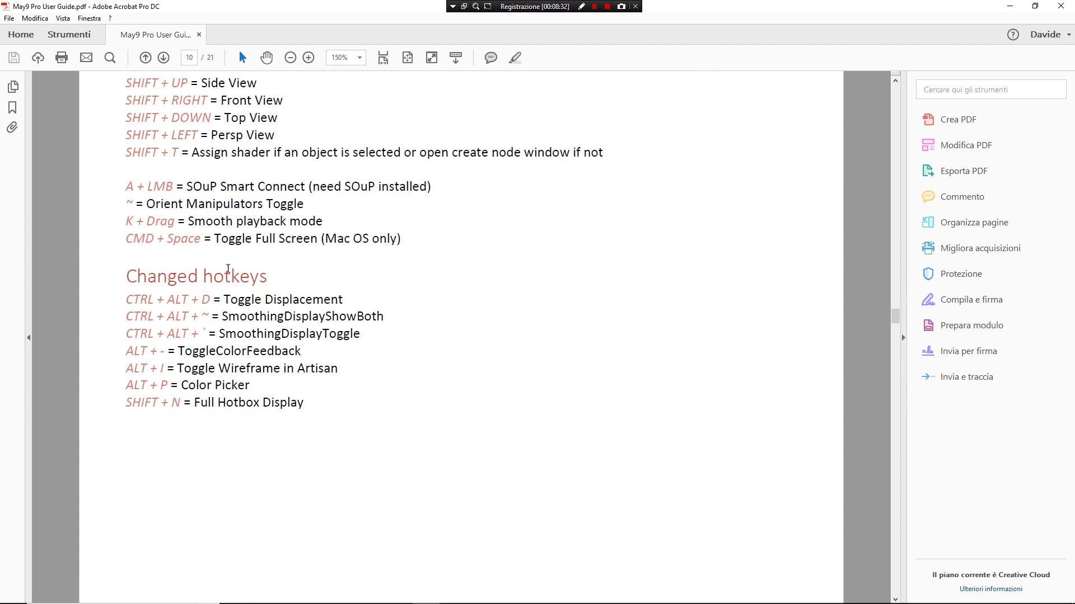
# Examine the guide's custom script descriptions, from da_intPlay through da_CurveDistributionMash.
pyautogui.scroll(-9, 228, 271)
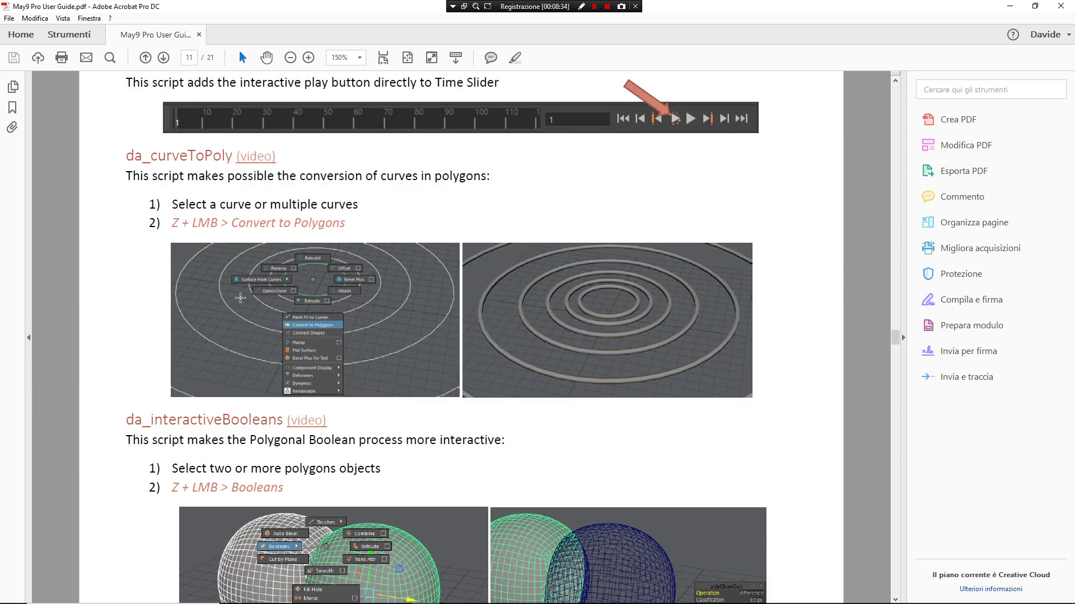
pyautogui.scroll(-3, 236, 292)
pyautogui.scroll(5, 137, 245)
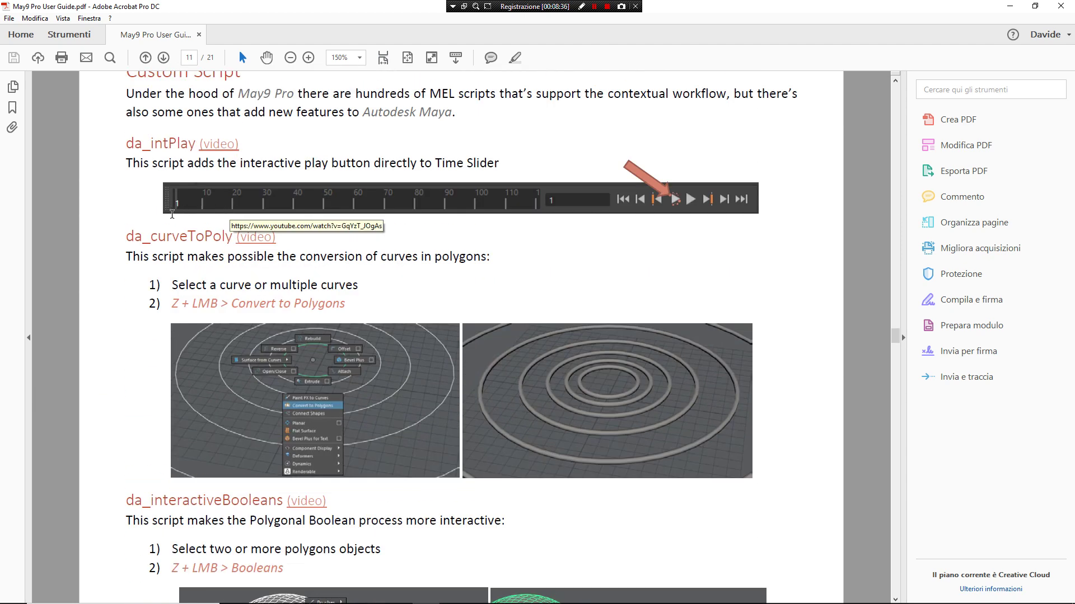
pyautogui.scroll(-5, 138, 241)
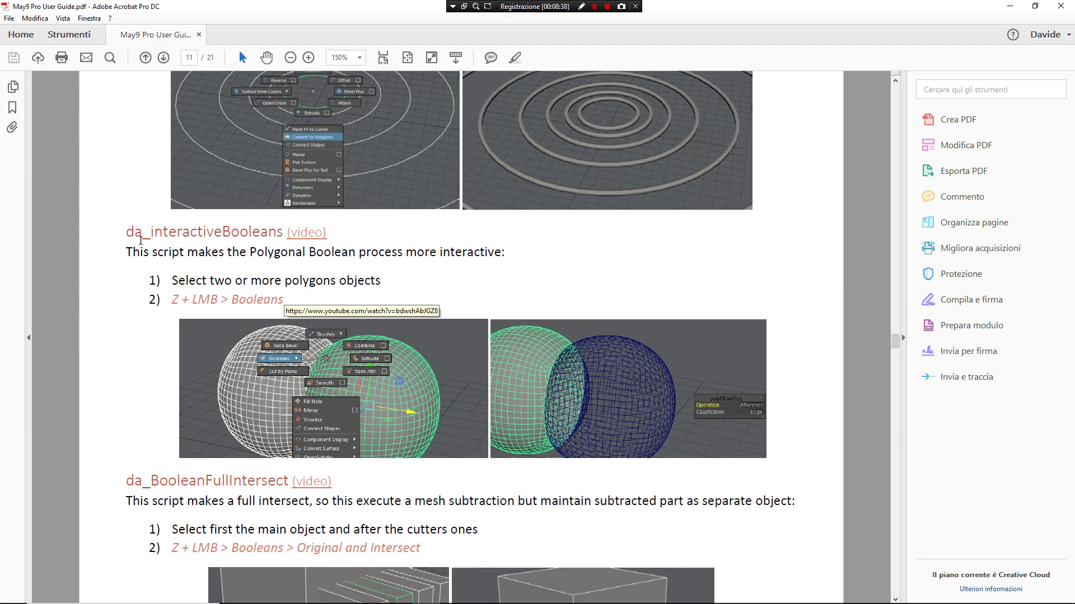
pyautogui.scroll(-17, 187, 241)
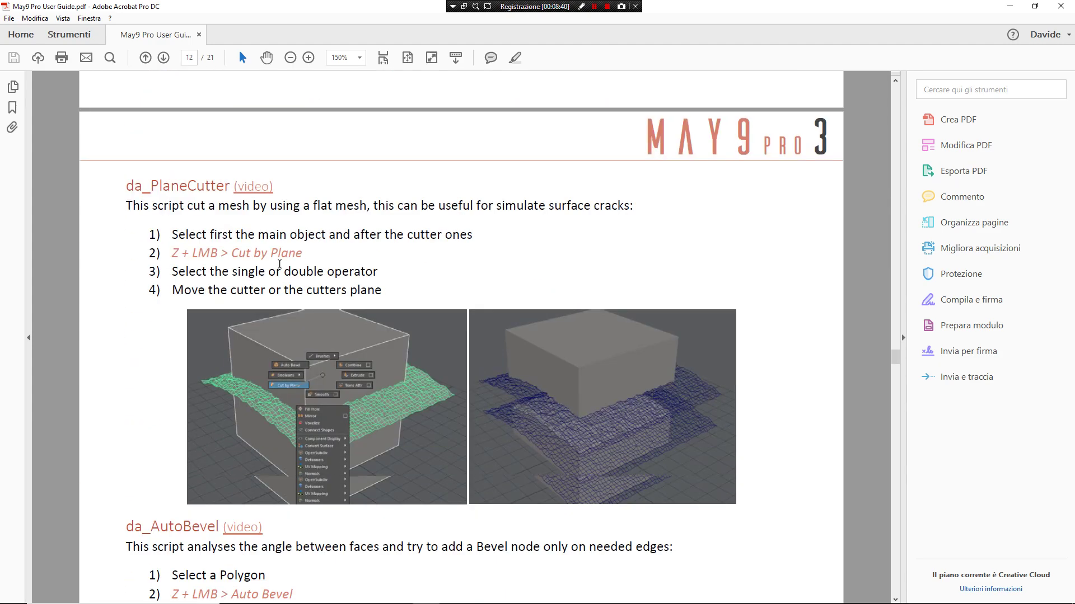
pyautogui.scroll(-20, 274, 271)
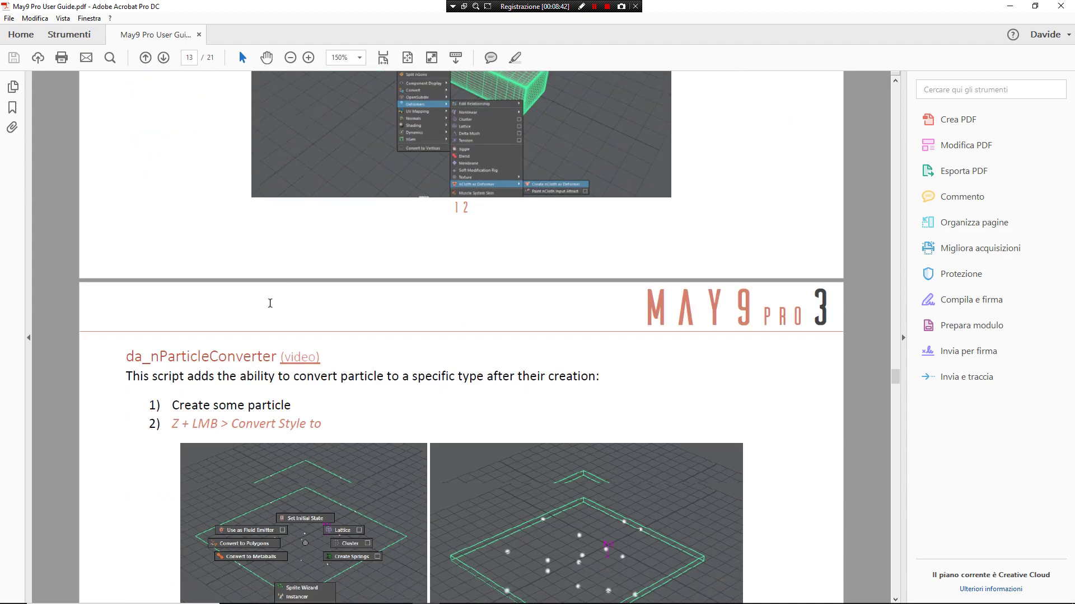
pyautogui.scroll(-15, 267, 319)
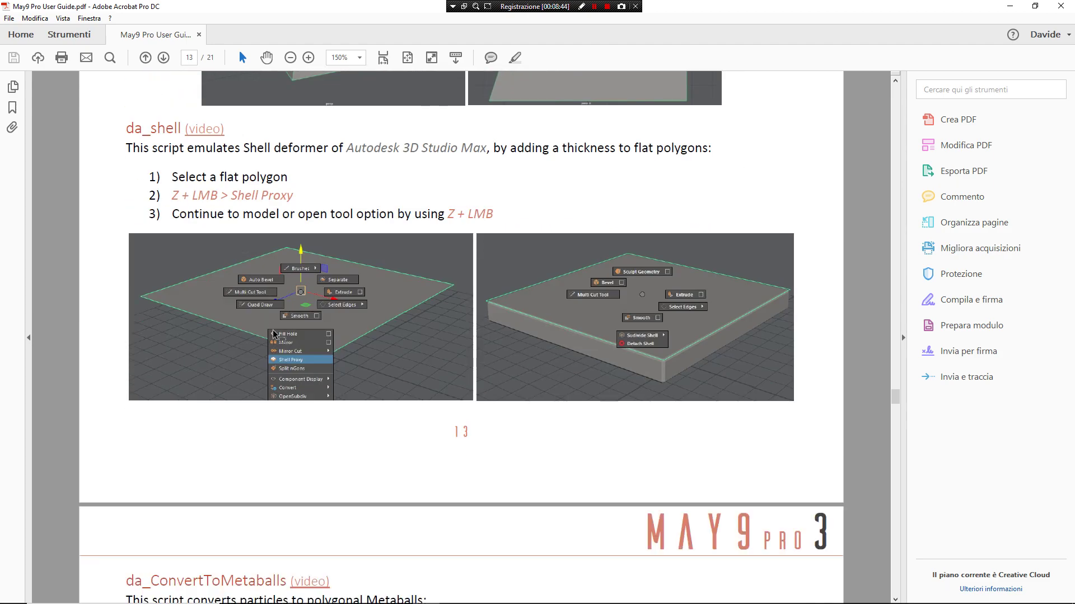
pyautogui.scroll(-18, 273, 331)
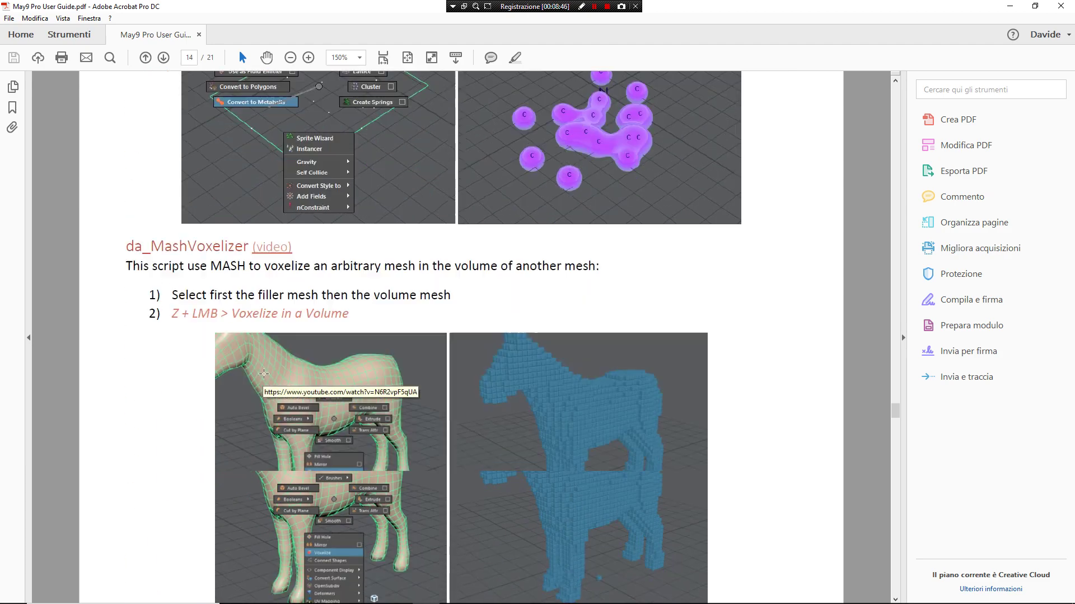
pyautogui.scroll(-15, 238, 389)
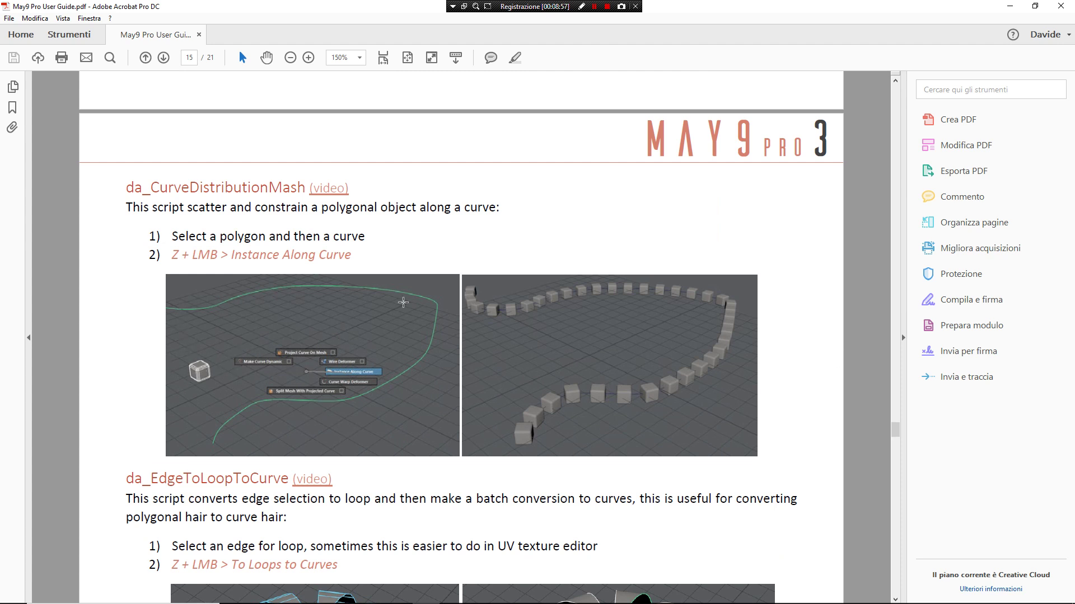
# Return to Maya and start a new scene without saving the current one.
pyautogui.click(1009, 6)
pyautogui.click(513, 264)
pyautogui.hotkey('ctrl', 'n')
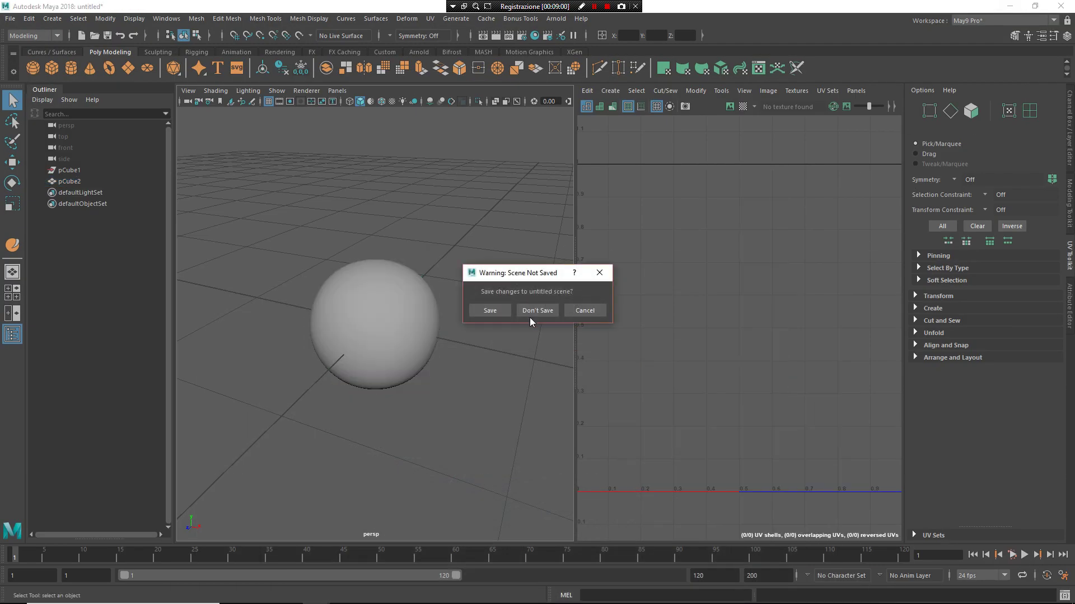
pyautogui.click(536, 311)
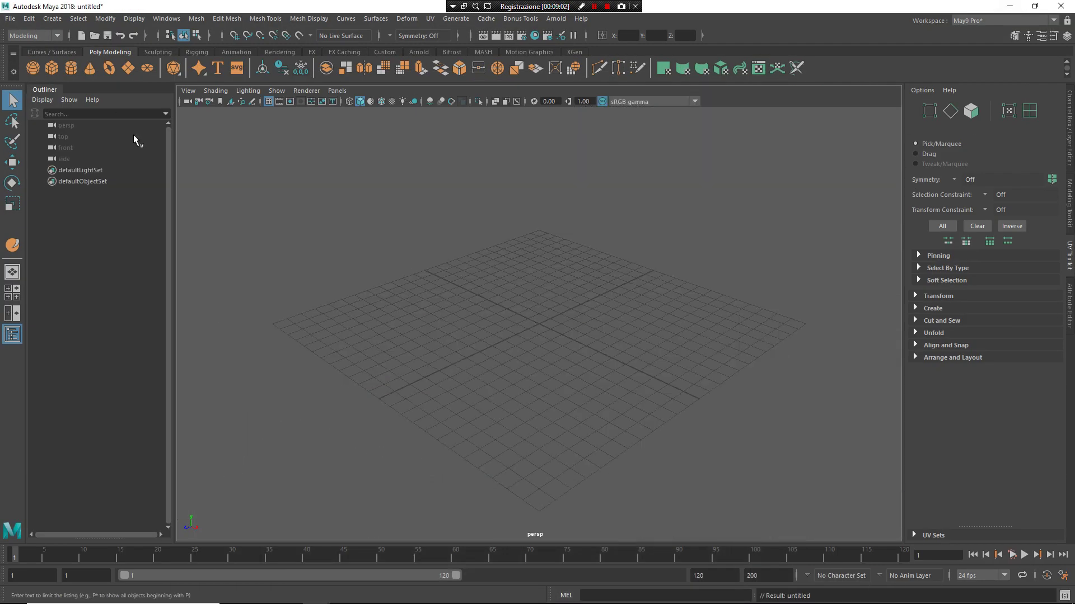
# Create a polygon cube and bevel its edges with a fraction of 0.1, and clear the selection.
pyautogui.keyDown('shift'); pyautogui.moveTo(503, 264); pyautogui.dragTo(439, 196, button='right'); pyautogui.keyUp('shift')
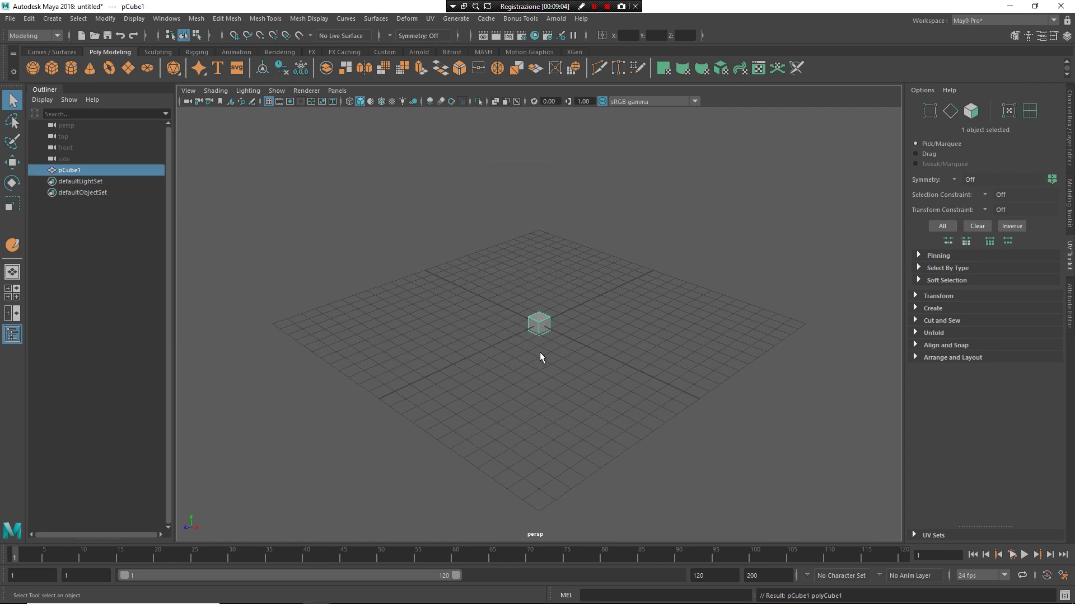
pyautogui.press('f')
pyautogui.keyDown('shift'); pyautogui.rightClick(560, 268); pyautogui.keyUp('shift')
pyautogui.keyDown('shift'); pyautogui.moveTo(561, 269); pyautogui.dragTo(508, 251, button='right'); pyautogui.keyUp('shift')
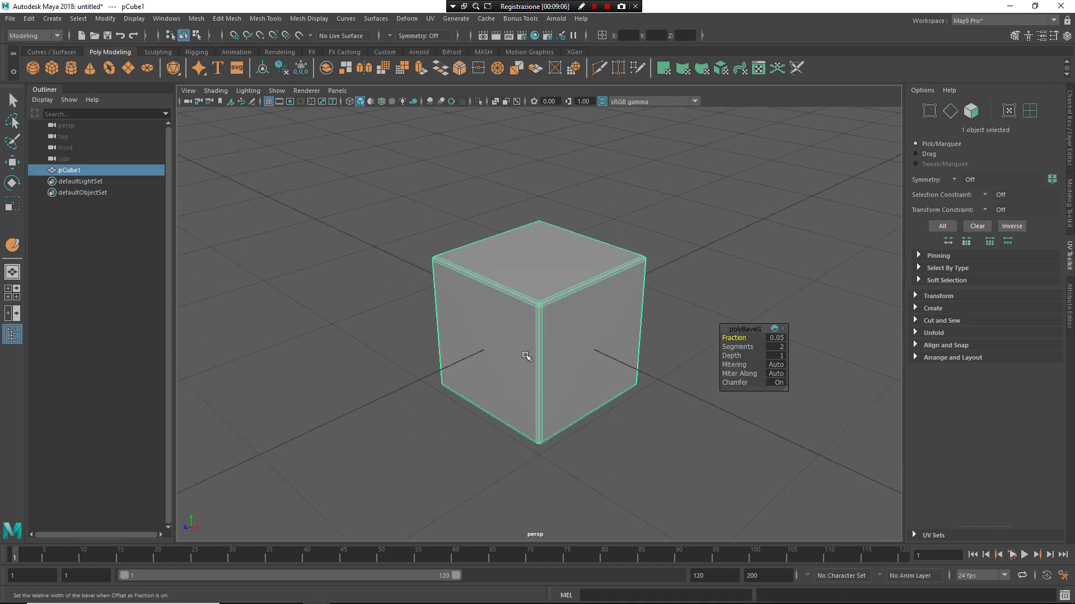
pyautogui.moveTo(733, 338); pyautogui.dragTo(745, 337)
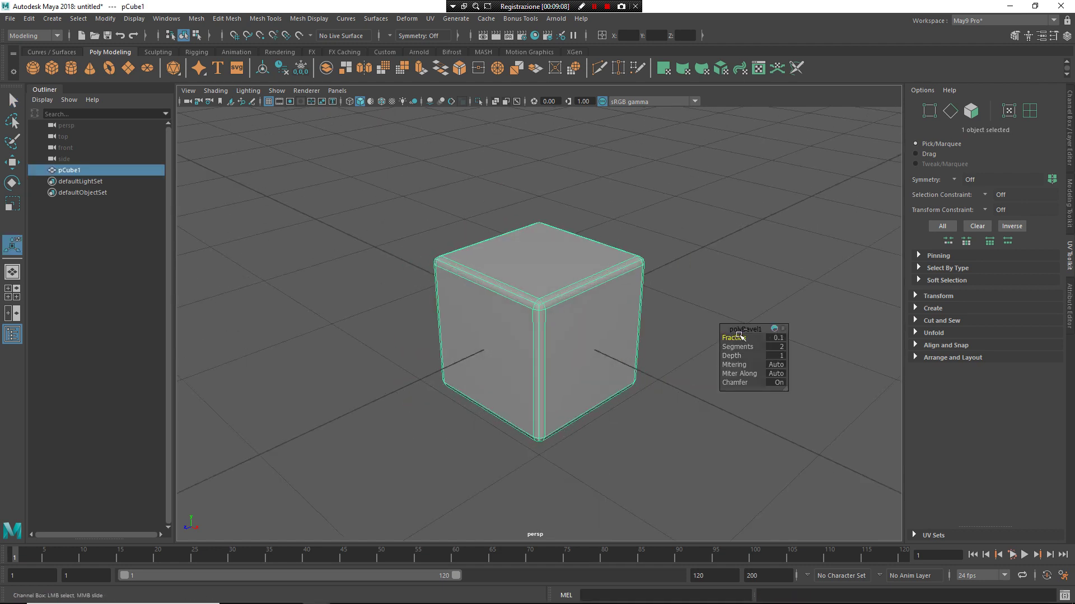
pyautogui.click(710, 269)
# Draw an open seven-point curve on the grid around the beveled cube.
pyautogui.scroll(-5, 487, 225)
pyautogui.keyDown('alt'); pyautogui.moveTo(487, 225); pyautogui.dragTo(556, 266); pyautogui.keyUp('alt')
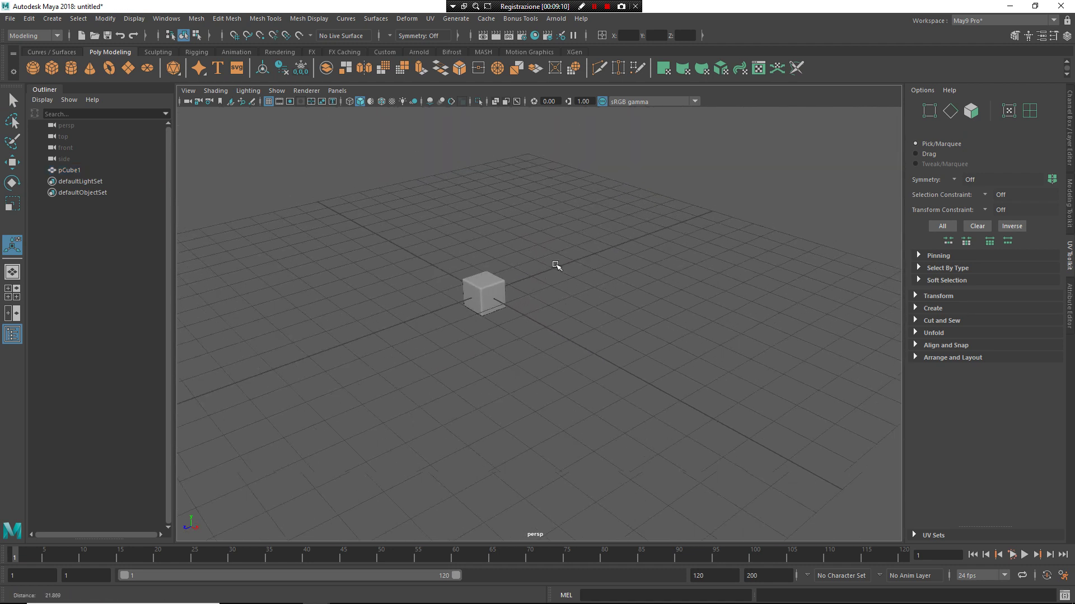
pyautogui.keyDown('shift'); pyautogui.moveTo(650, 308); pyautogui.dragTo(686, 212, button='right'); pyautogui.keyUp('shift')
pyautogui.click(674, 214)
pyautogui.click(669, 295)
pyautogui.click(618, 357)
pyautogui.click(403, 442)
pyautogui.click(211, 360)
pyautogui.click(268, 217)
pyautogui.click(549, 184)
pyautogui.press('Return')
# Select the cube and the curve together, and display the contextual marking menu for this mixed selection.
pyautogui.click(495, 302)
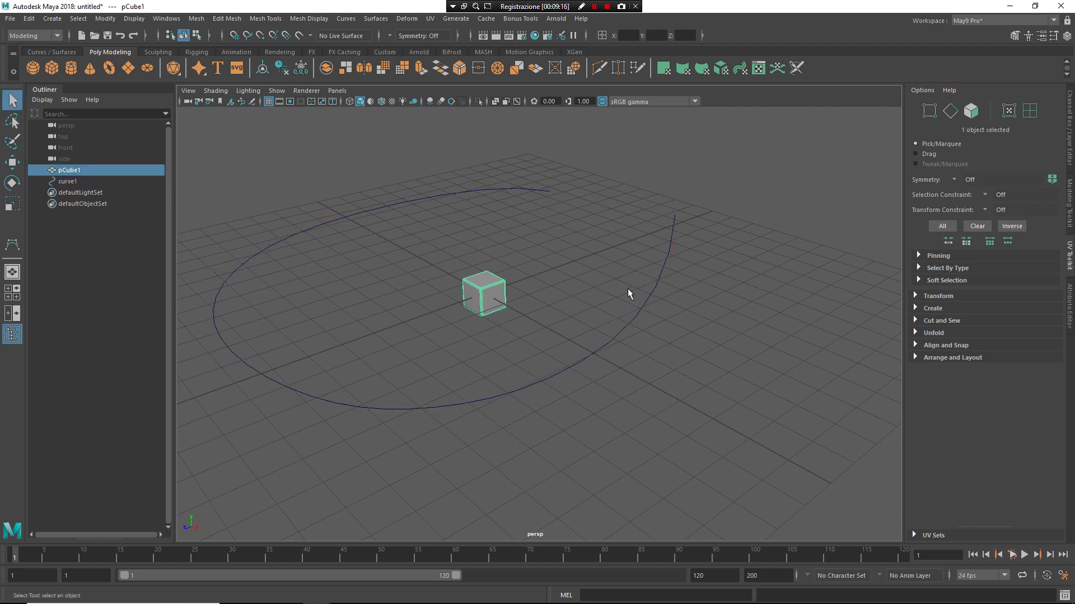
pyautogui.keyDown('shift'); pyautogui.click(645, 298); pyautogui.keyUp('shift')
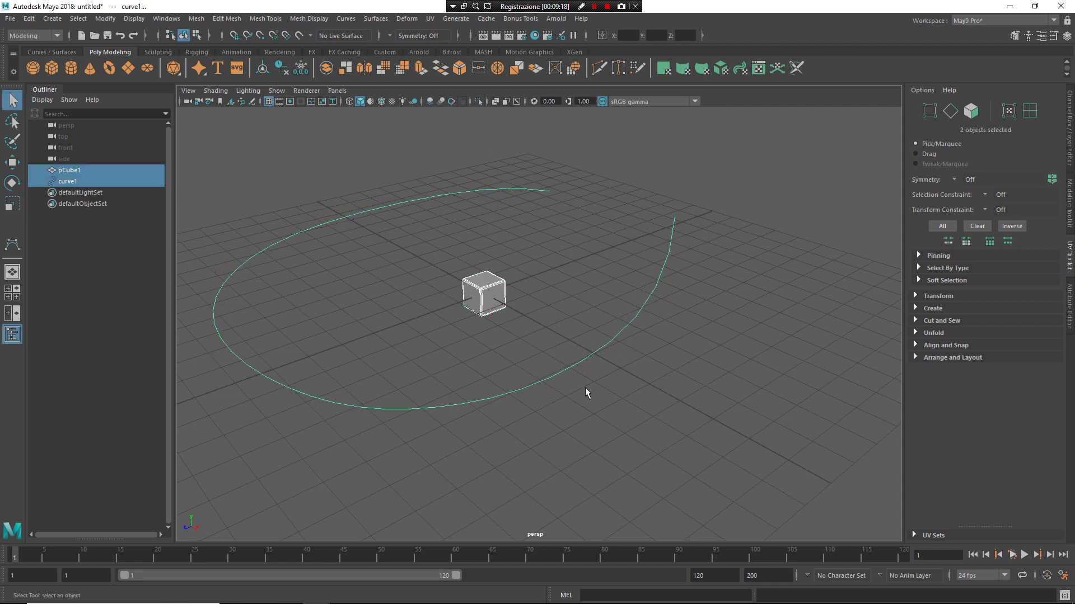
pyautogui.keyDown('shift'); pyautogui.rightClick(596, 249); pyautogui.keyUp('shift')
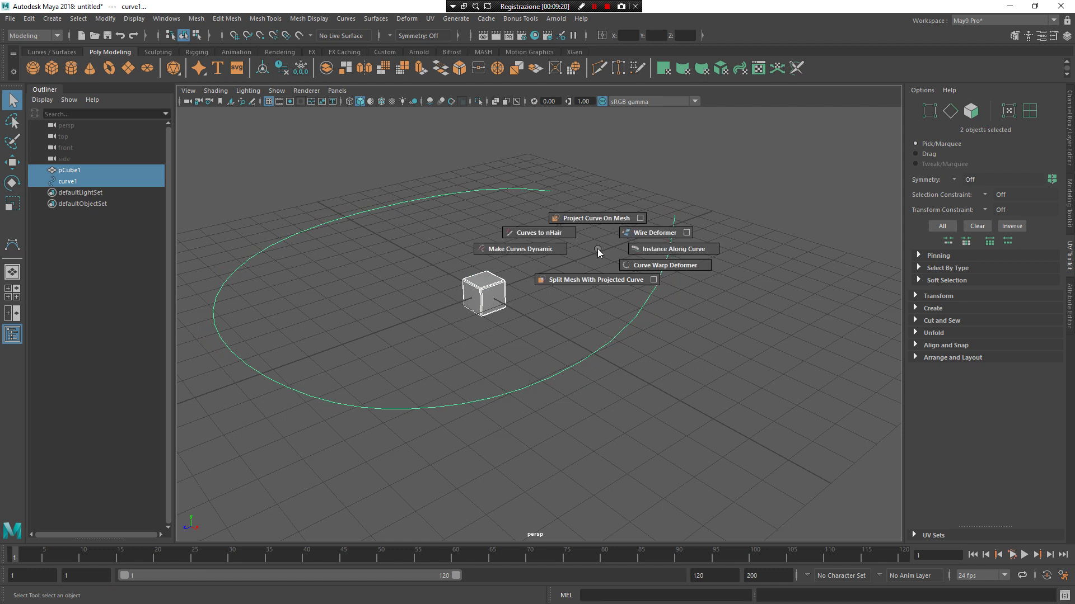
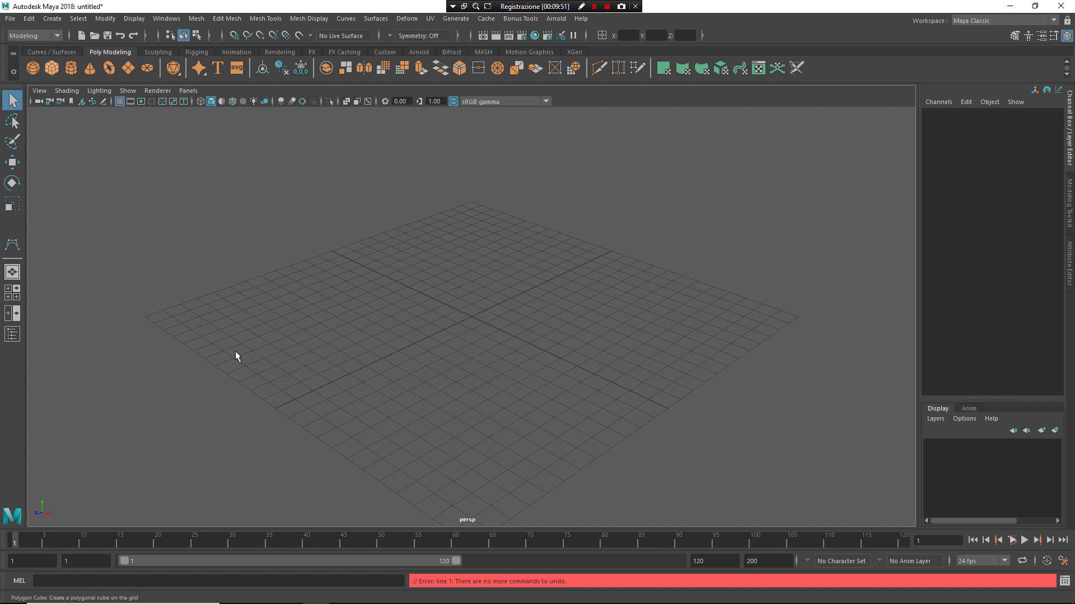
# Create a polygon cube in the empty Maya Classic scene and apply a Bevel to it.
pyautogui.click(514, 364)
pyautogui.press('space')
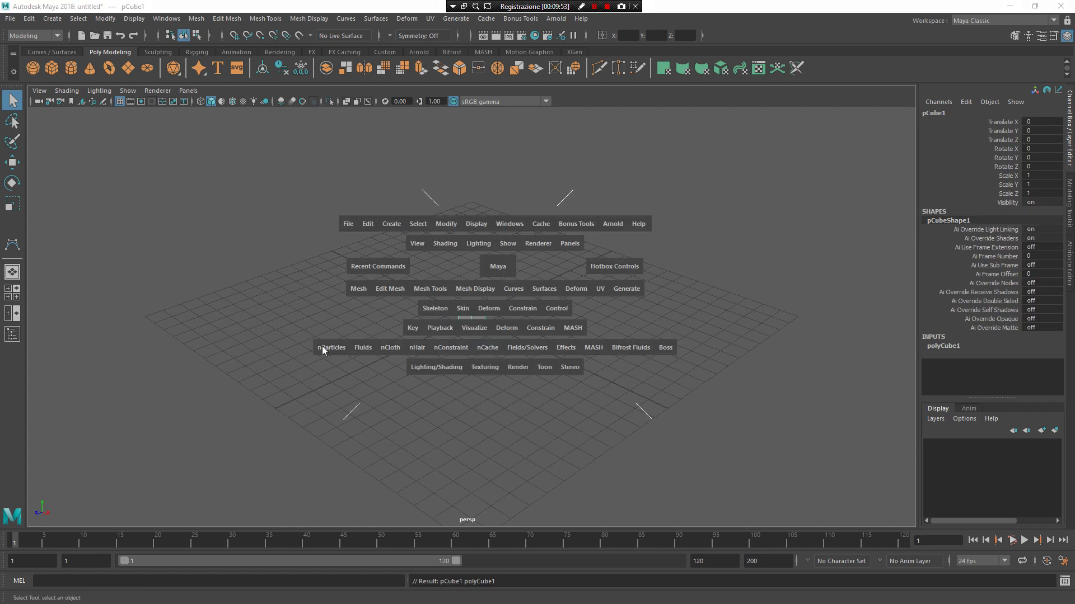
pyautogui.click(358, 288)
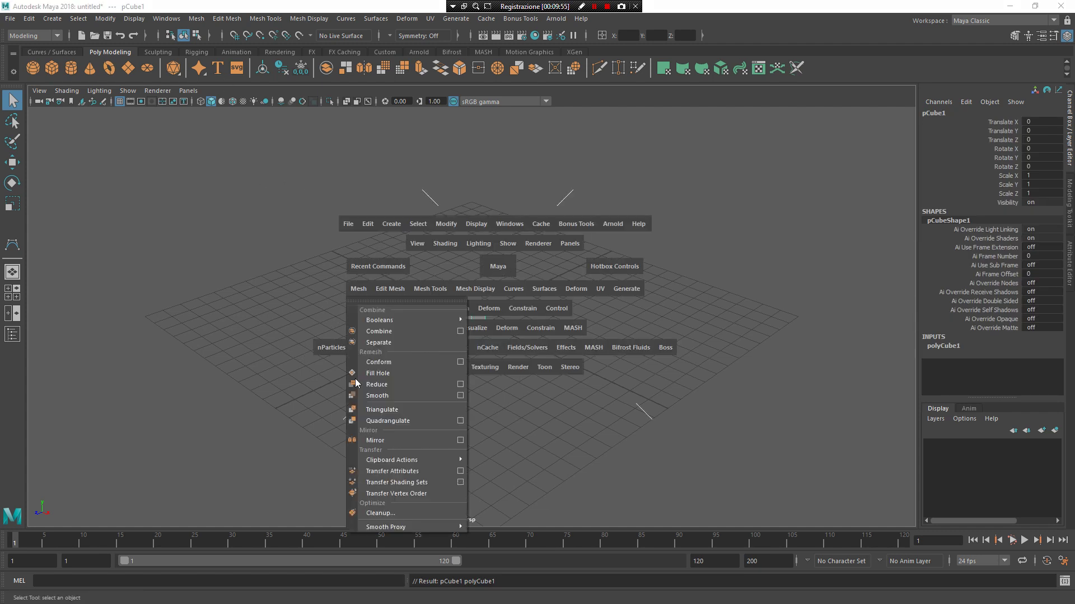
pyautogui.moveTo(374, 463)
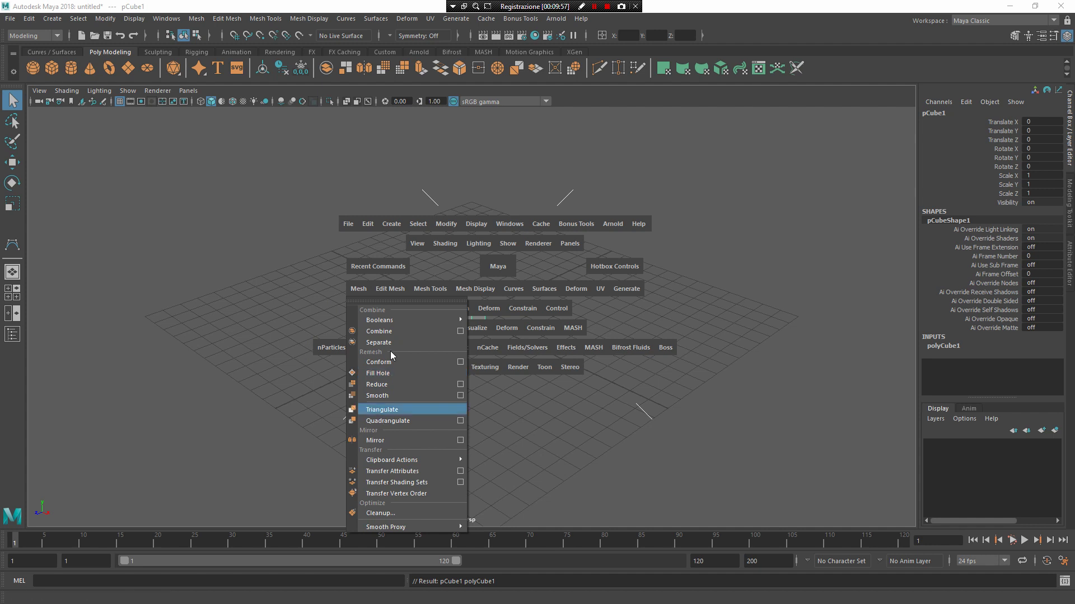
pyautogui.click(390, 288)
pyautogui.click(421, 270)
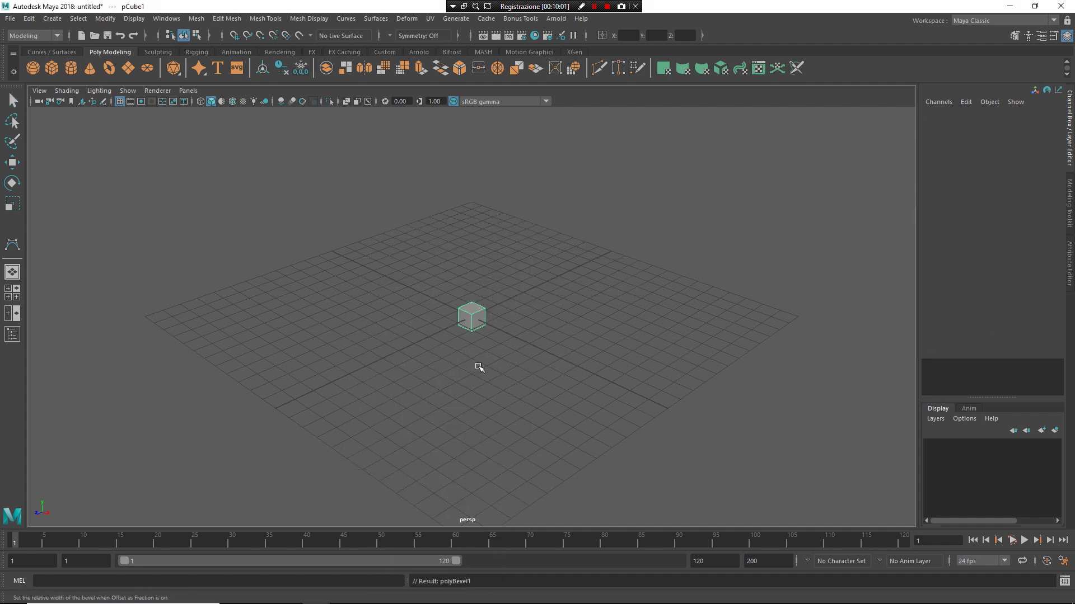
# Set the cube's bevel fraction to 0.08 and its segments to 2.
pyautogui.scroll(3, 472, 295)
pyautogui.moveTo(714, 331); pyautogui.dragTo(636, 336)
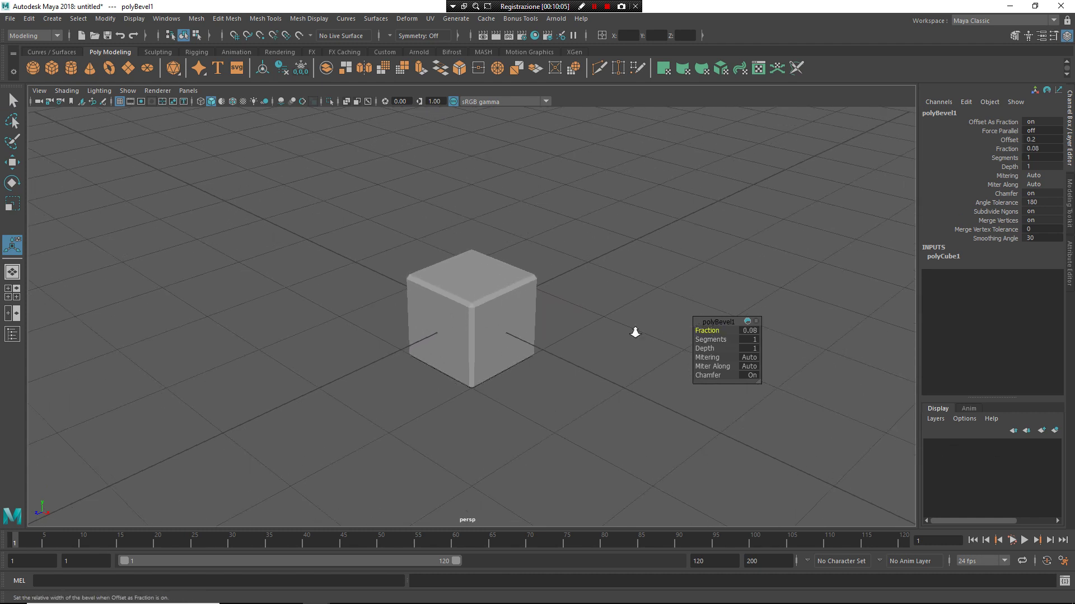
pyautogui.moveTo(710, 340); pyautogui.dragTo(725, 339)
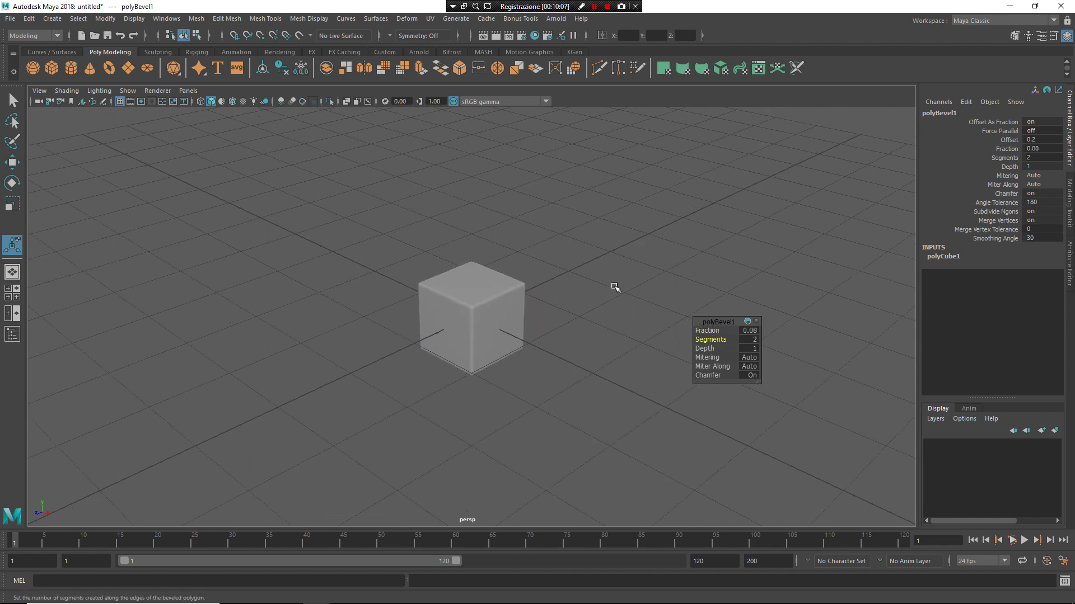
# Draw an open nine-point curve looping around the cube on the grid.
pyautogui.keyDown('alt'); pyautogui.moveTo(643, 384); pyautogui.dragTo(412, 253); pyautogui.keyUp('alt')
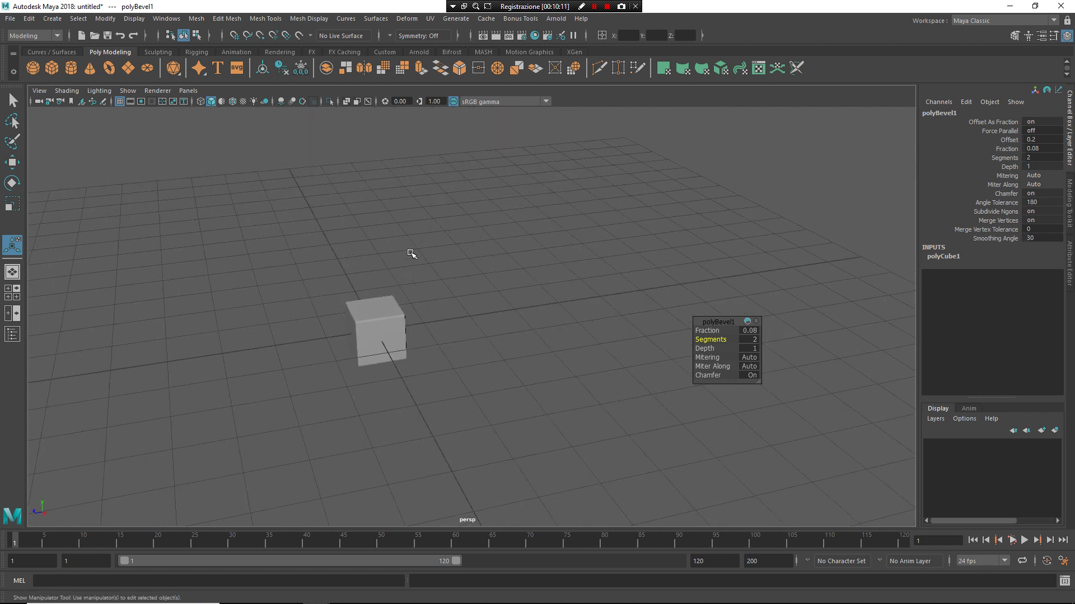
pyautogui.press('space')
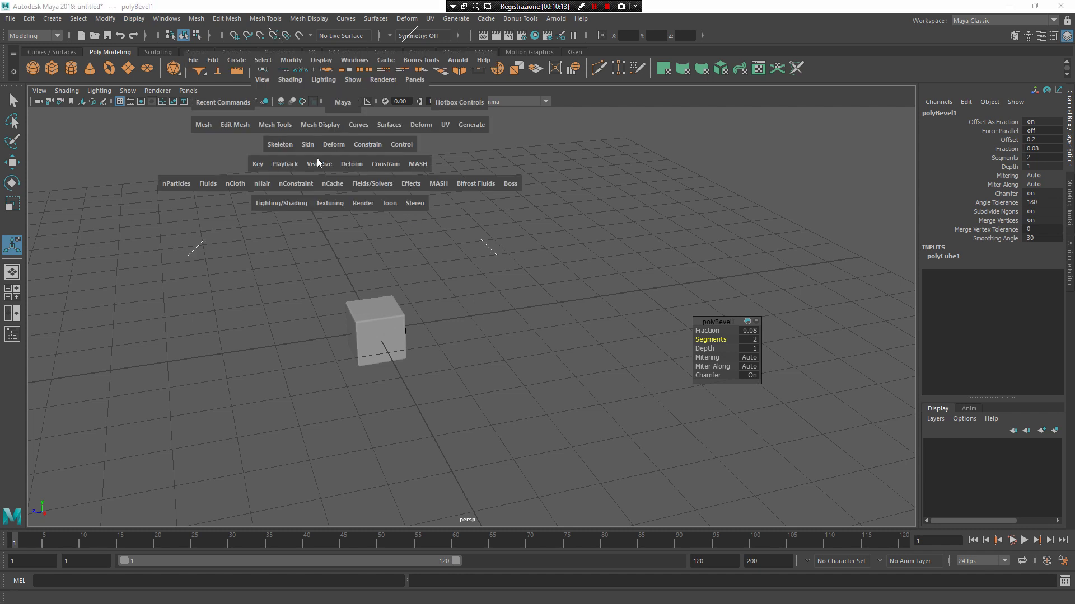
pyautogui.click(245, 61)
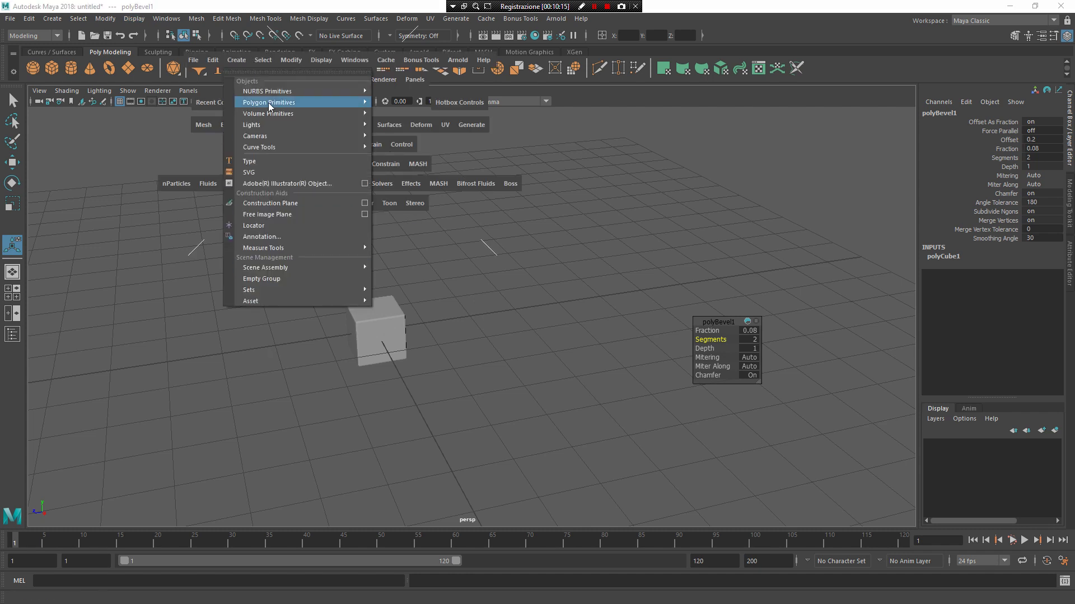
pyautogui.moveTo(269, 147)
pyautogui.click(403, 148)
pyautogui.click(193, 320)
pyautogui.click(269, 256)
pyautogui.click(378, 214)
pyautogui.click(627, 328)
pyautogui.click(661, 447)
pyautogui.click(470, 481)
pyautogui.click(89, 403)
pyautogui.click(92, 258)
pyautogui.click(232, 211)
pyautogui.press('Return')
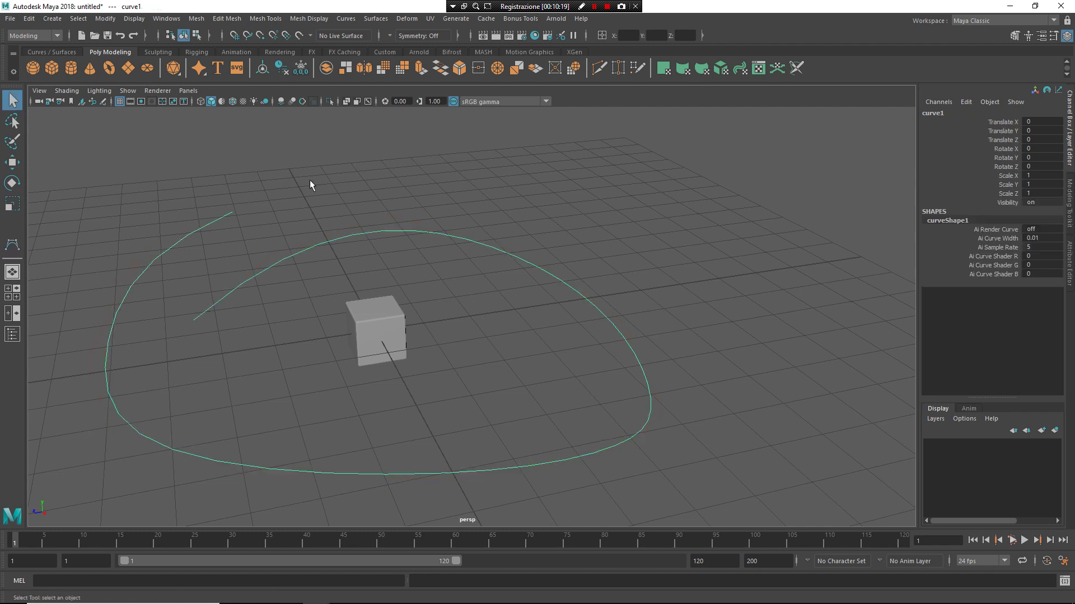
# Select the cube and then the curve, undoing the accidental extra selection change.
pyautogui.scroll(-2, 417, 342)
pyautogui.click(415, 333)
pyautogui.click(522, 268)
pyautogui.click(415, 308)
pyautogui.hotkey('ctrl', 'z')
# Copy the script name da_CurveDistributionMash from the user guide in Acrobat, and return to Maya.
pyautogui.hotkey('alt', 'Tab')
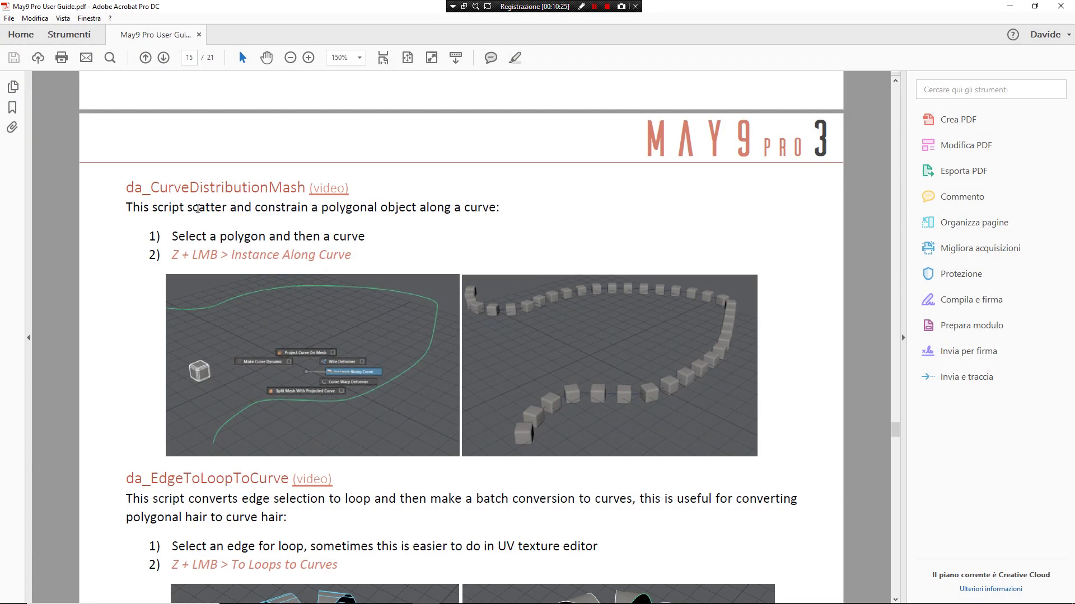
pyautogui.moveTo(128, 214); pyautogui.dragTo(305, 215)
pyautogui.hotkey('ctrl', 'c')
pyautogui.rightClick(288, 212)
pyautogui.click(336, 230)
pyautogui.hotkey('alt', 'Tab')
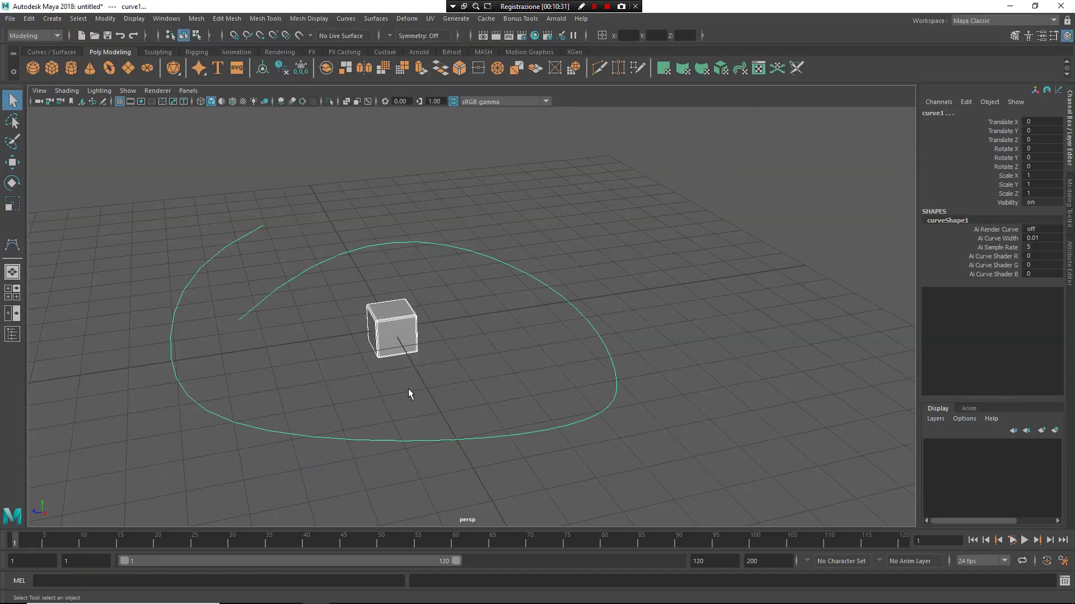
# Run the copied da_CurveDistributionMash script as a MEL command to distribute the selected cube along the curve.
pyautogui.click(141, 580)
pyautogui.hotkey('ctrl', 'v')
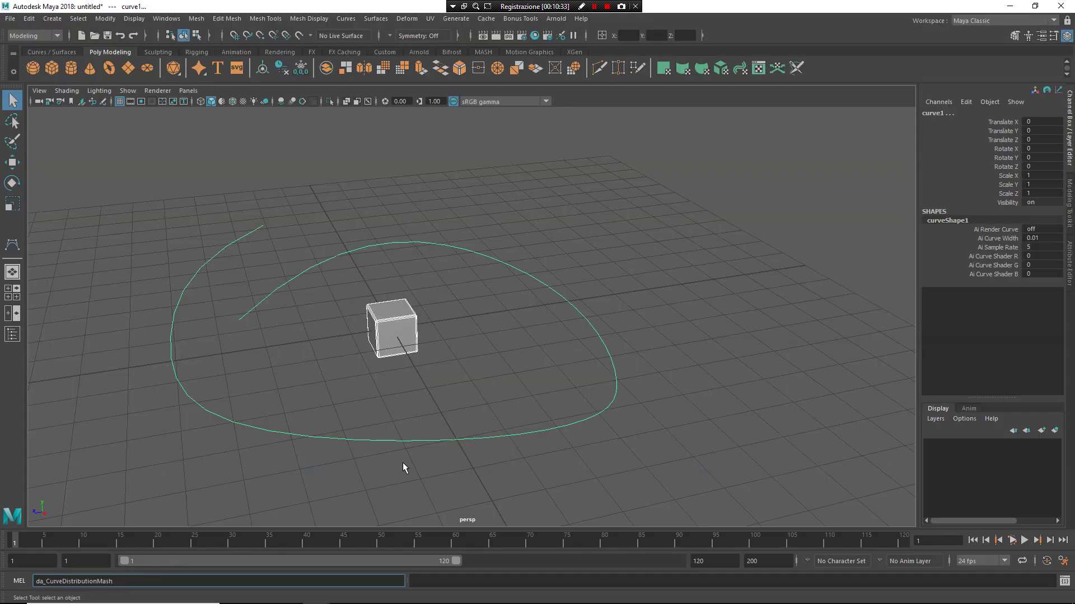
pyautogui.press('Return')
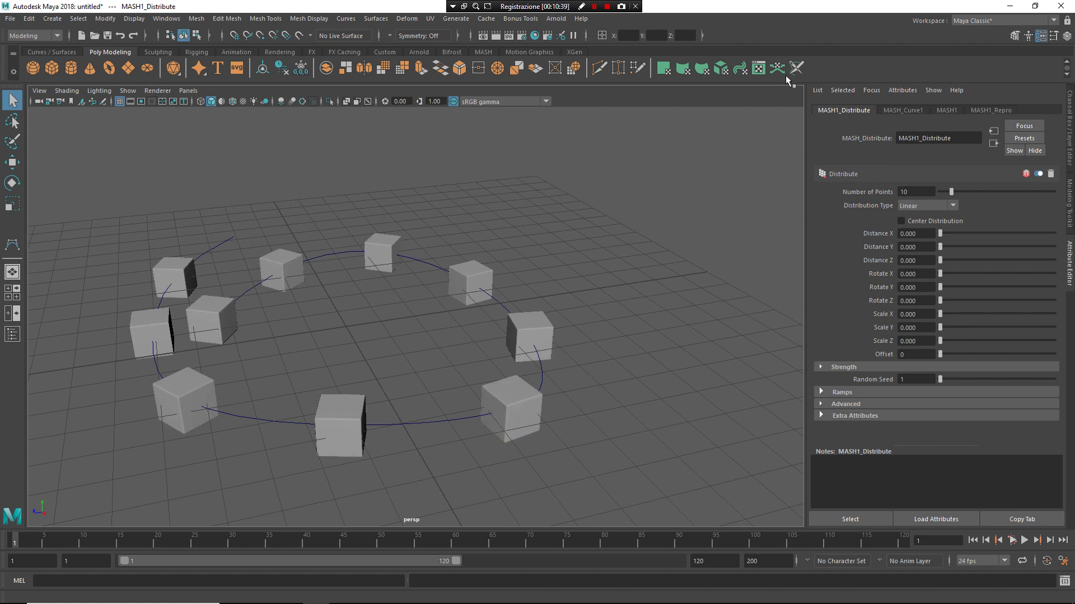
# Clear the selection and enter da_CurveDistributionMash in the Script Editor as MEL code, selecting the whole line.
pyautogui.click(13, 53)
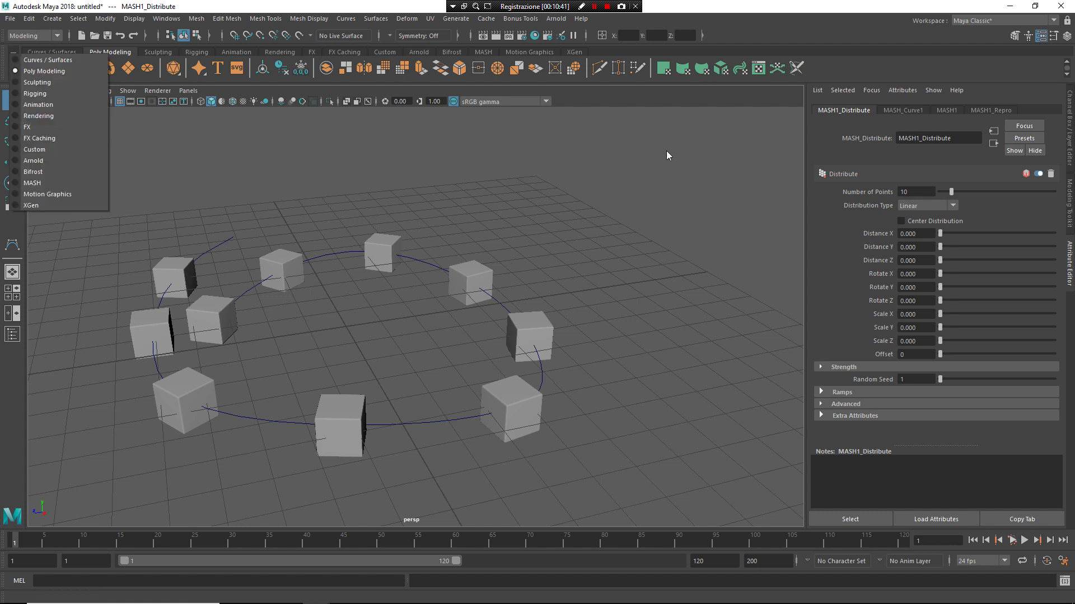
pyautogui.click(622, 155)
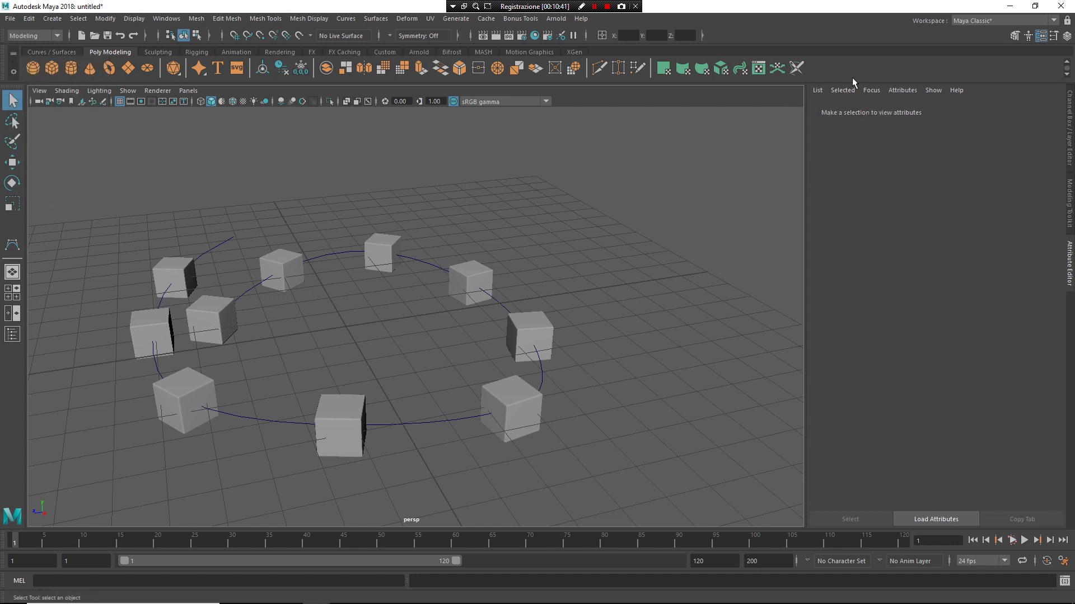
pyautogui.click(1064, 581)
pyautogui.hotkey('ctrl', 'v')
pyautogui.hotkey('ctrl', 'a')
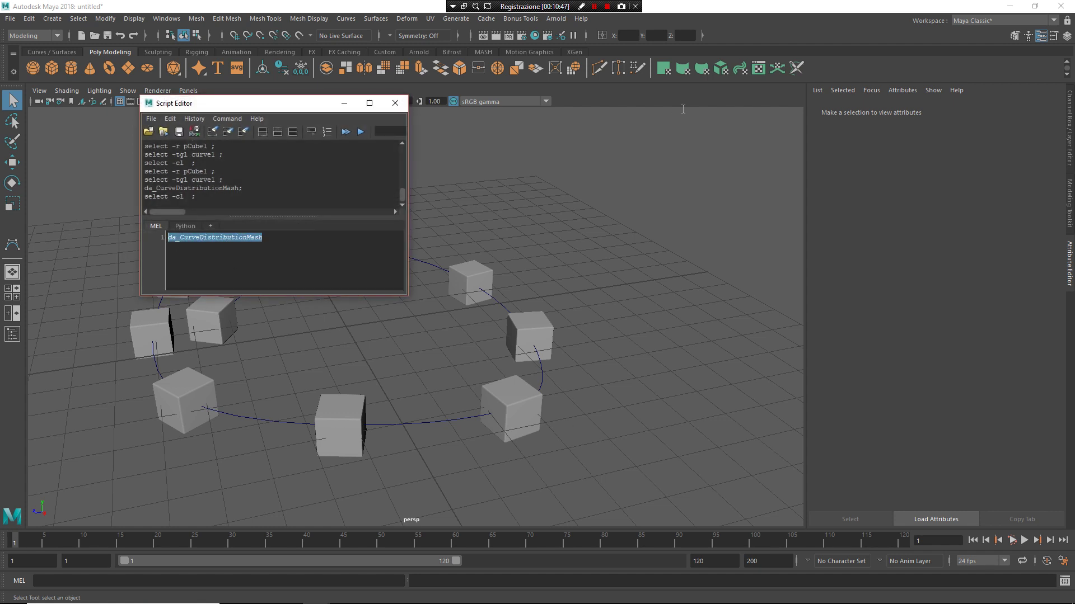
# Save the selected script to the Poly Modeling shelf as a new item named insCurv and close the Script Editor.
pyautogui.click(194, 131)
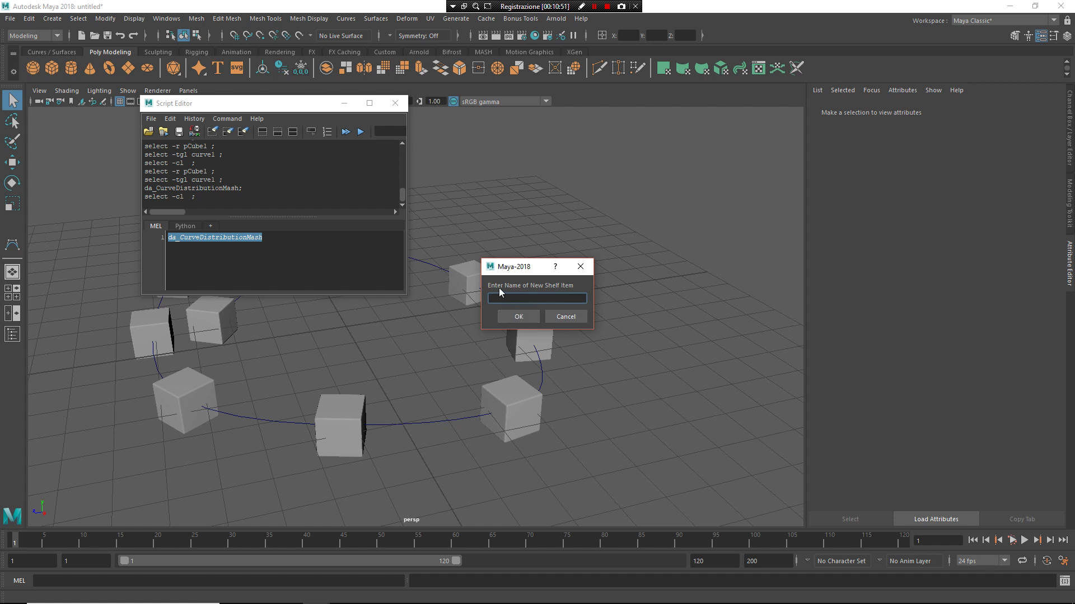
pyautogui.write('in')
pyautogui.press('BackSpace')
pyautogui.press('BackSpace')
pyautogui.write('nsCurv')
pyautogui.press('Return')
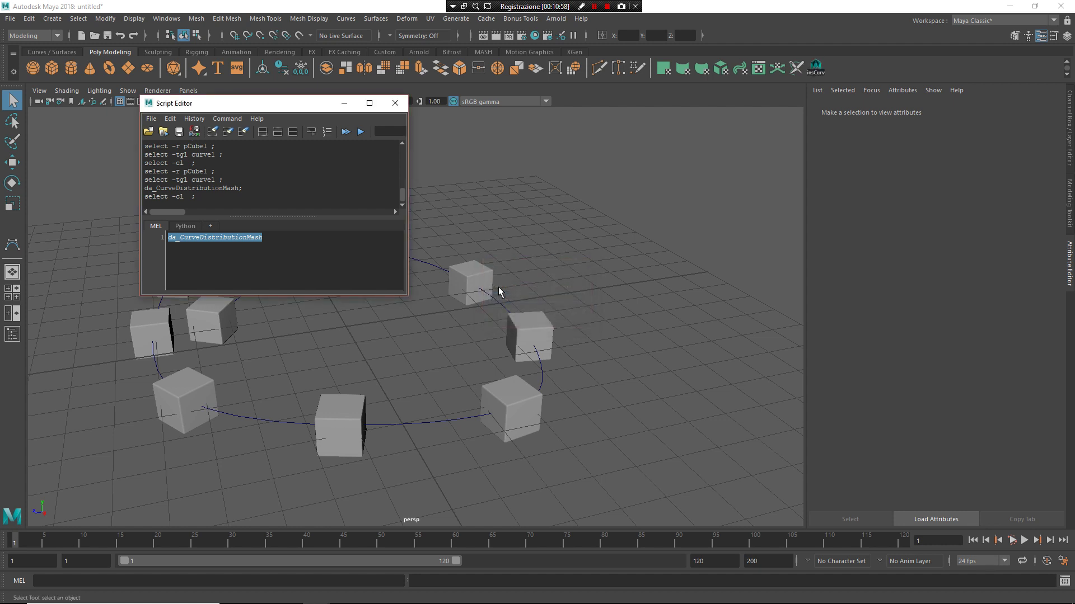
pyautogui.click(395, 103)
# Start a new scene and create a polygon sphere at the center of the grid.
pyautogui.press('t')
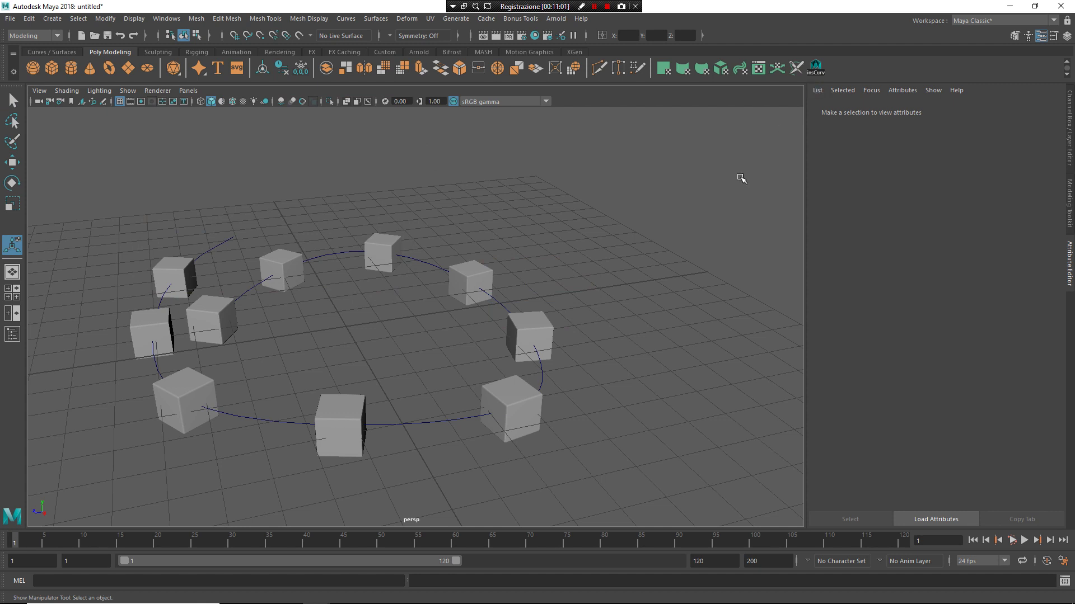
pyautogui.hotkey('ctrl', 'n')
pyautogui.click(535, 307)
pyautogui.click(35, 65)
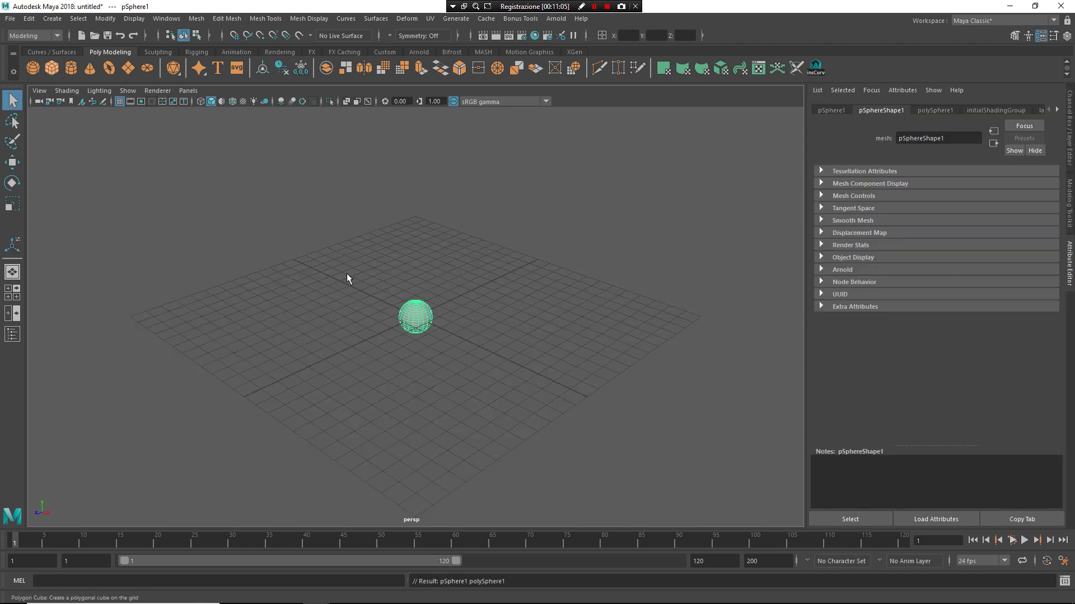
pyautogui.hotkey('ctrl', 'z')
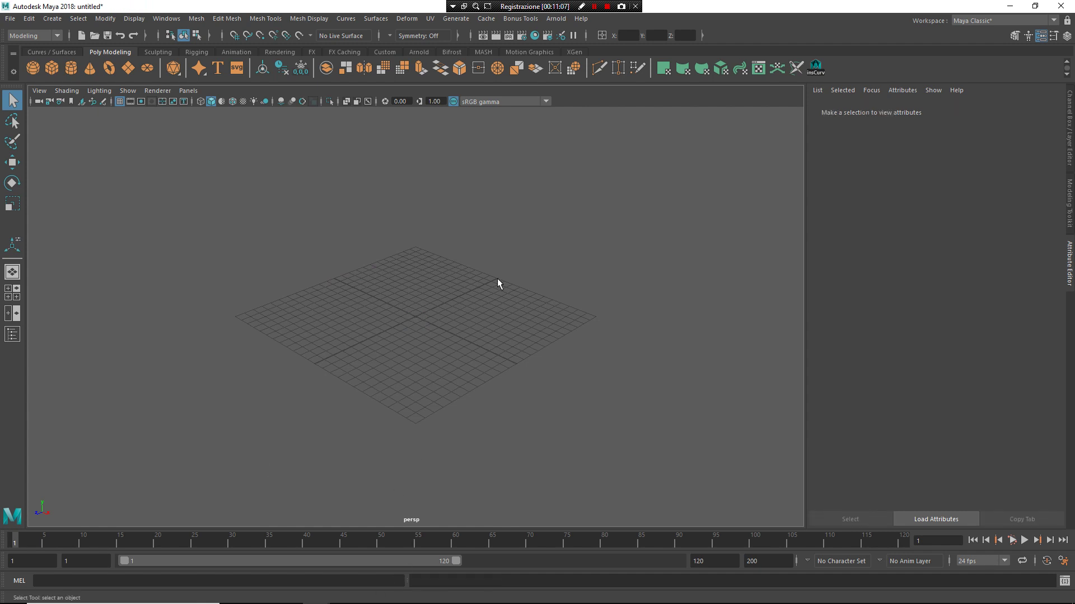
pyautogui.press('g')
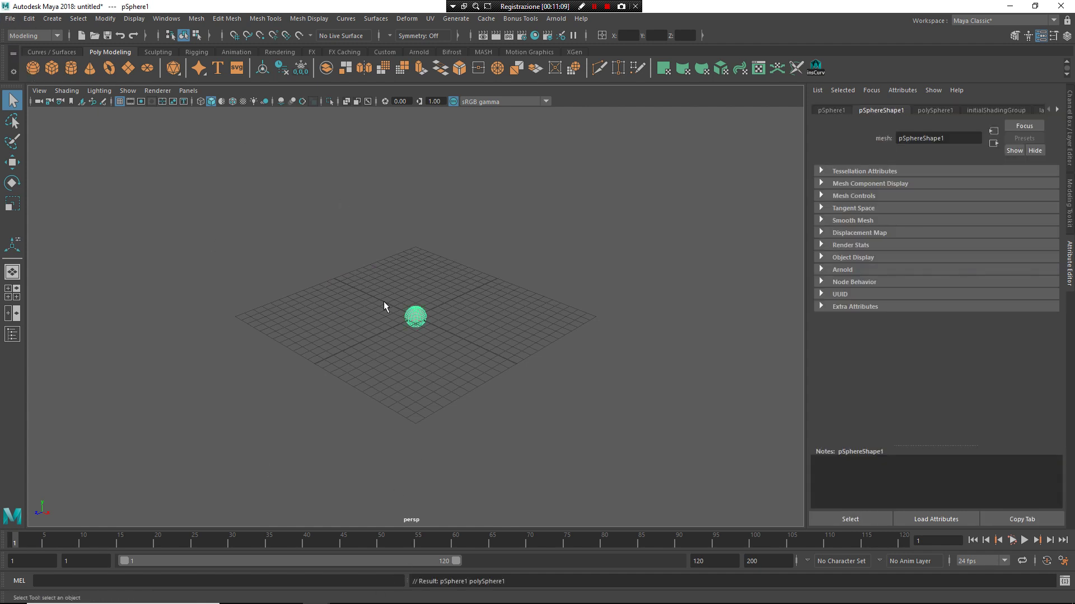
# Draw an open freehand curve looping around the sphere with the Pencil Curve tool, and return to object selection.
pyautogui.press('space')
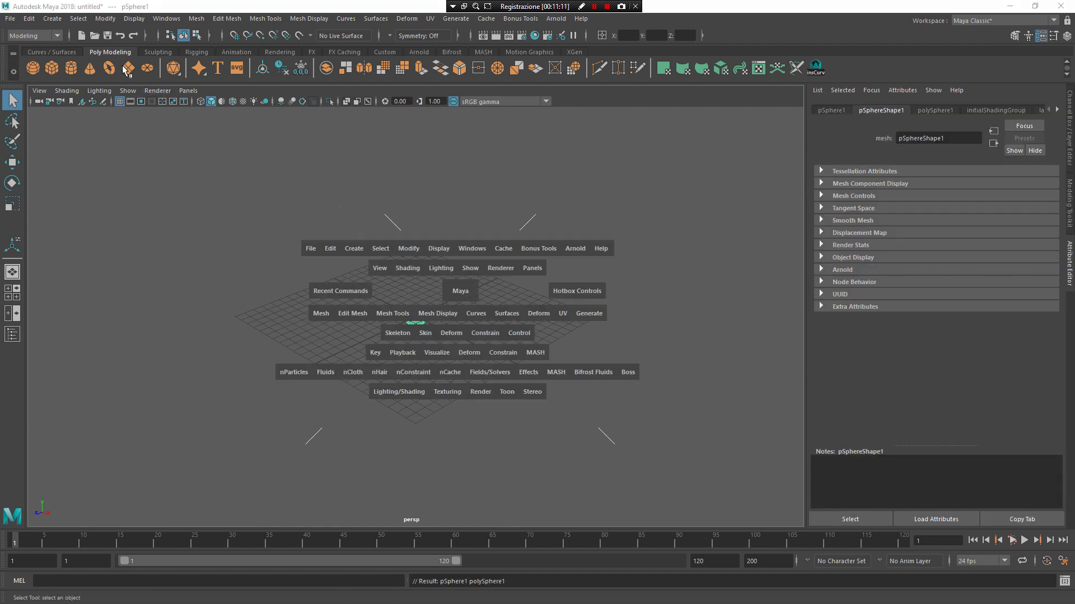
pyautogui.click(42, 52)
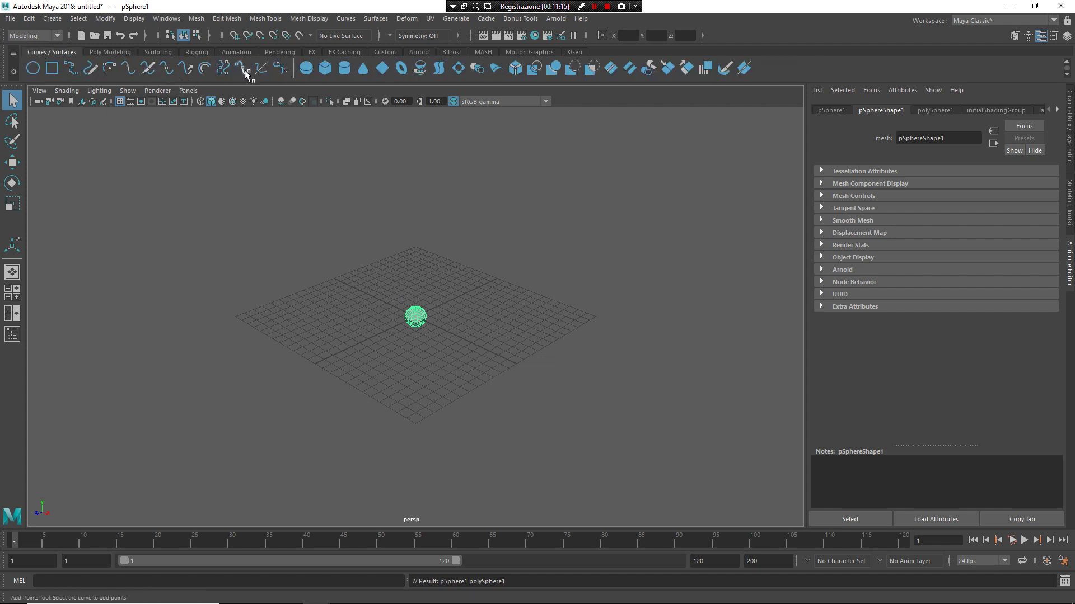
pyautogui.click(90, 68)
pyautogui.moveTo(261, 195)
pyautogui.mouseDown()
pyautogui.moveTo(616, 308)
pyautogui.moveTo(424, 387)
pyautogui.moveTo(205, 302)
pyautogui.mouseUp()
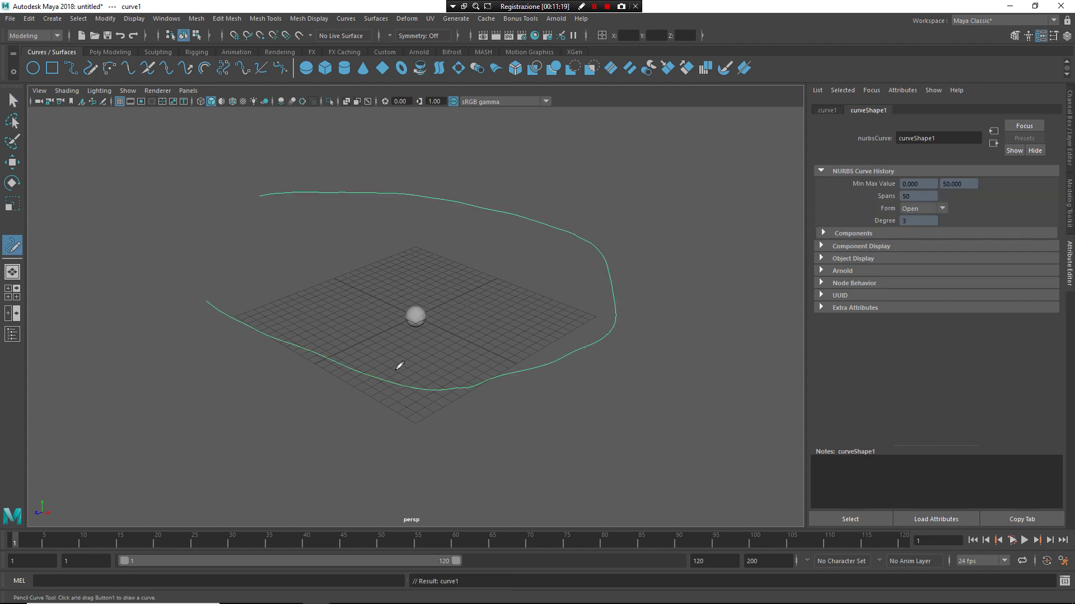
pyautogui.press('q')
# Select the sphere and then the curve, and run the saved insCurv shelf script to distribute spheres along it.
pyautogui.click(413, 321)
pyautogui.keyDown('shift'); pyautogui.click(537, 223); pyautogui.keyUp('shift')
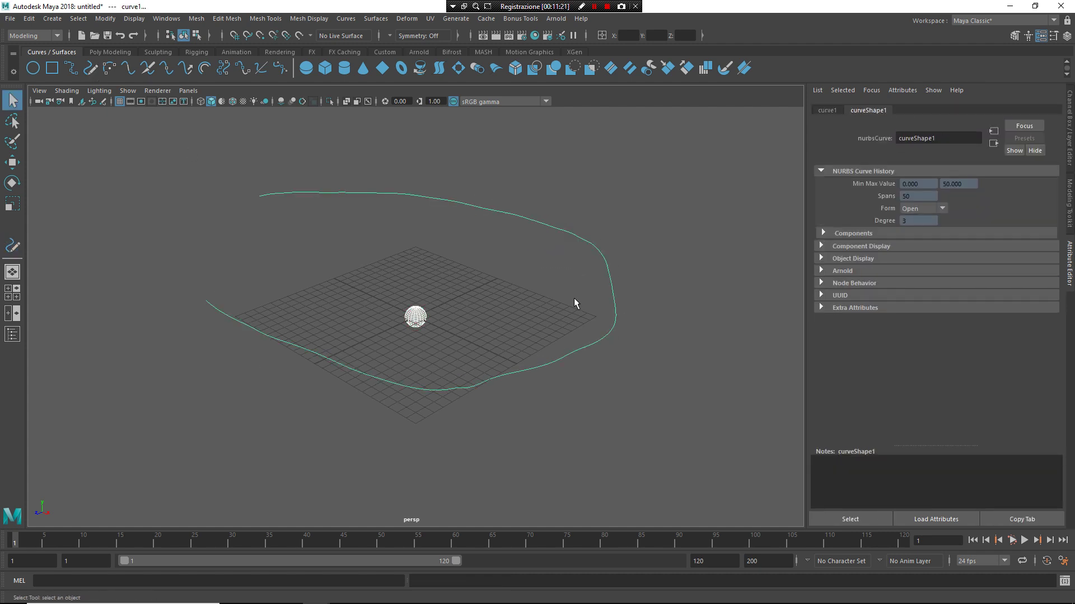
pyautogui.click(109, 51)
pyautogui.click(815, 68)
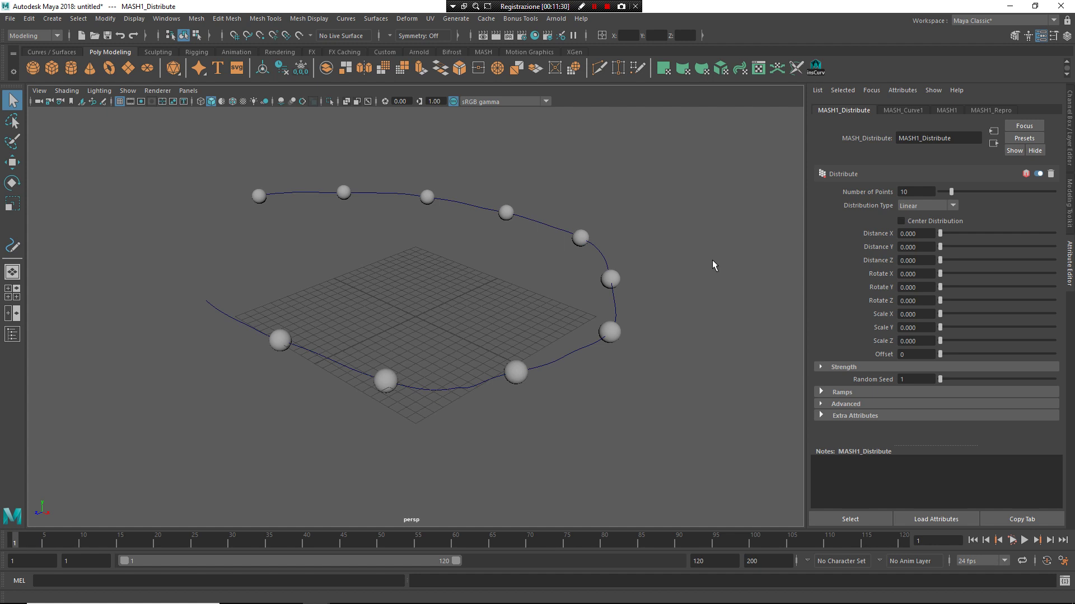
# Switch the workspace to May9 Pro and clear the selection.
pyautogui.click(986, 25)
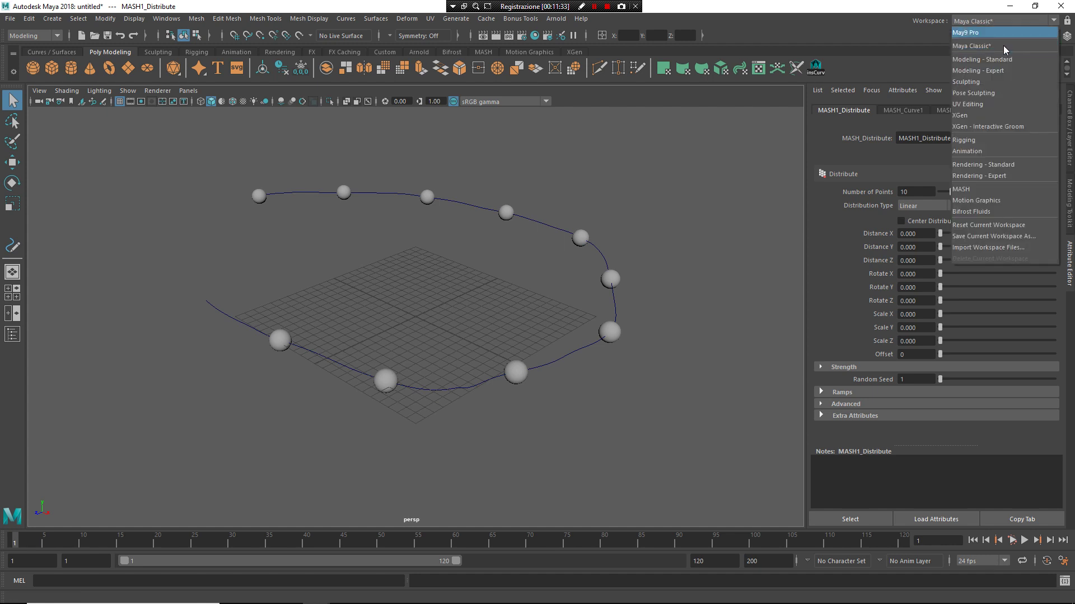
pyautogui.click(1002, 47)
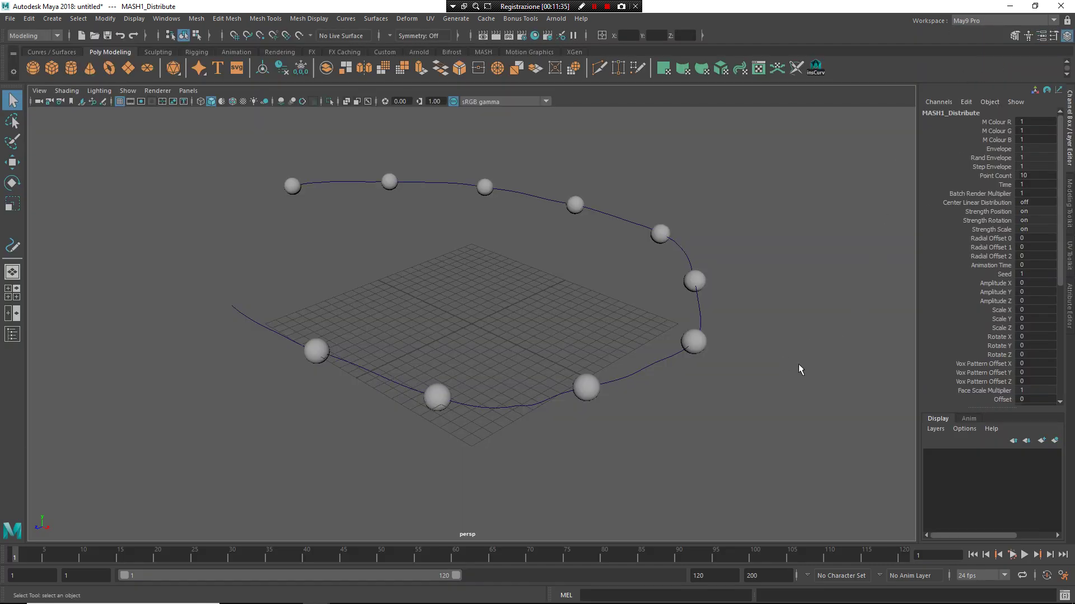
pyautogui.click(824, 340)
pyautogui.rightClick(629, 351)
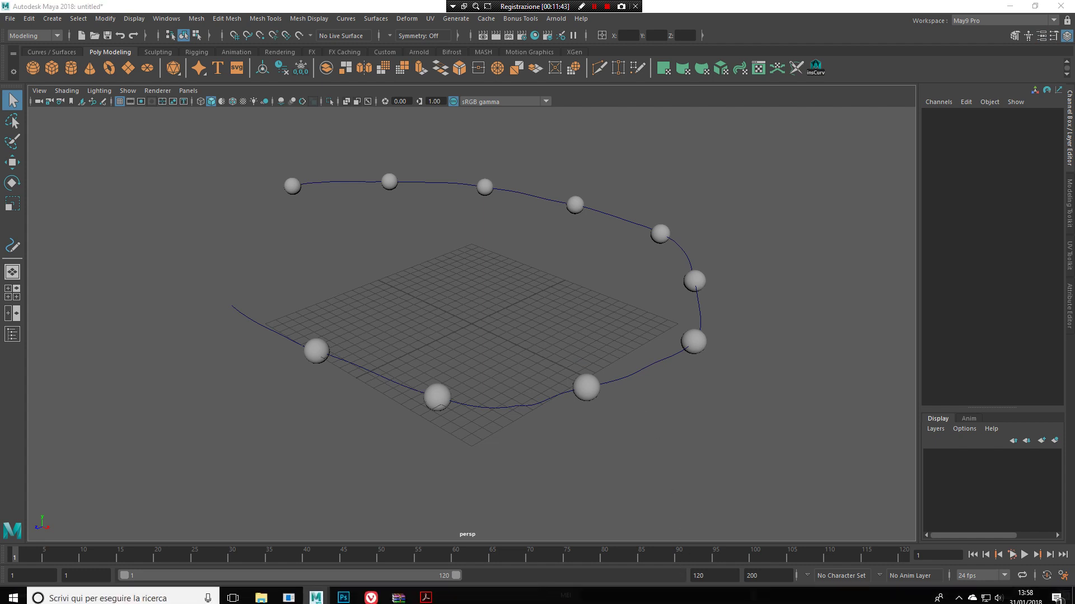
# Uninstall May9 Pro by running the MEL command source May9_uninstall.
pyautogui.click(630, 596)
pyautogui.write('sou')
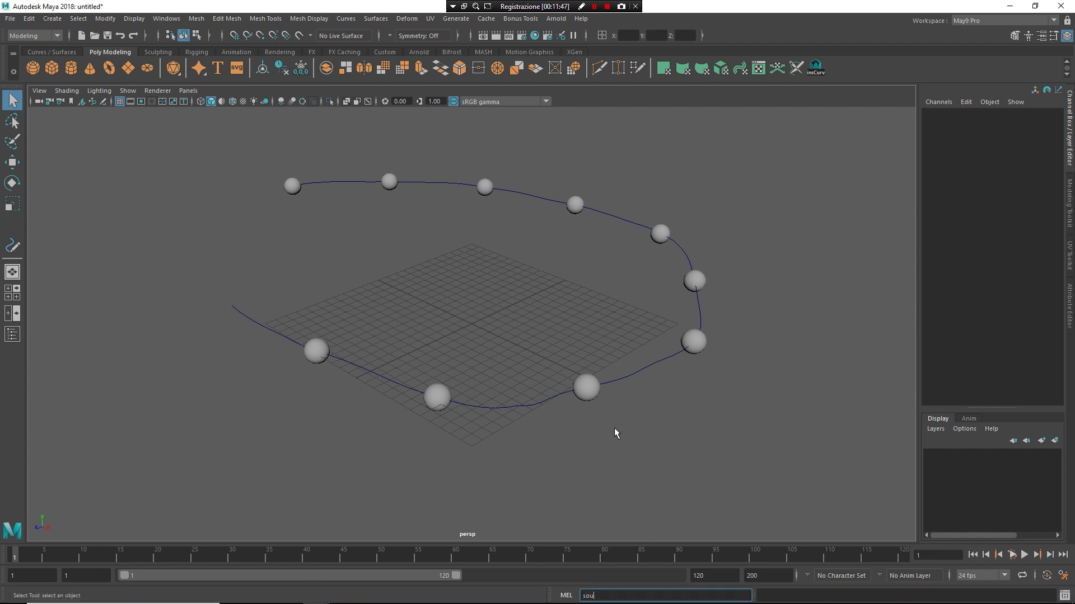
pyautogui.write('rce May9_uninstall')
pyautogui.press('Return')
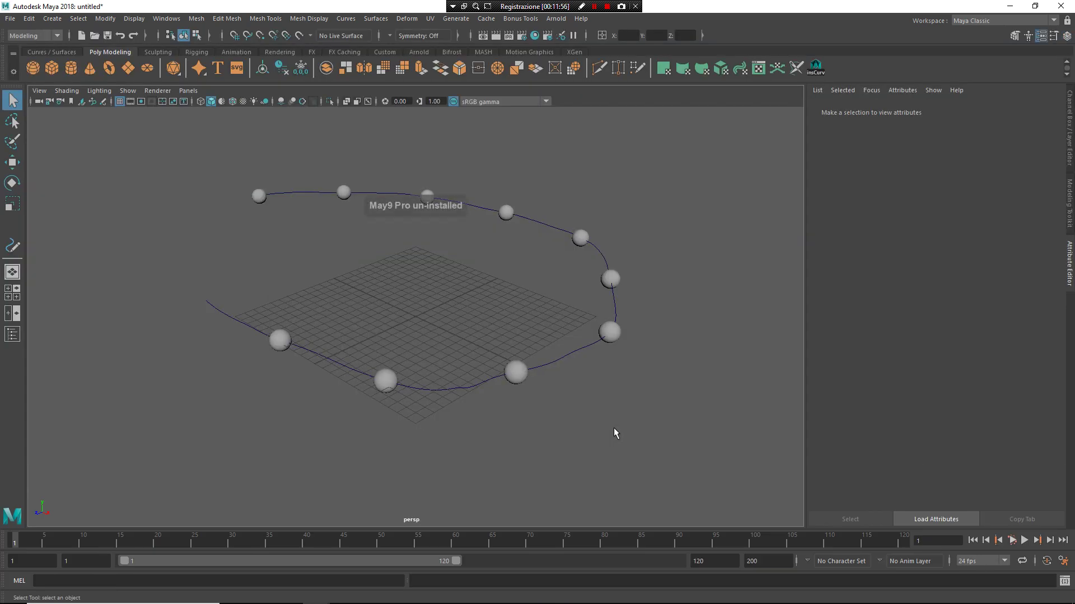
# Reinstall May9 Pro by running the MEL command source May9.mel.
pyautogui.click(316, 579)
pyautogui.write('source May9.mel')
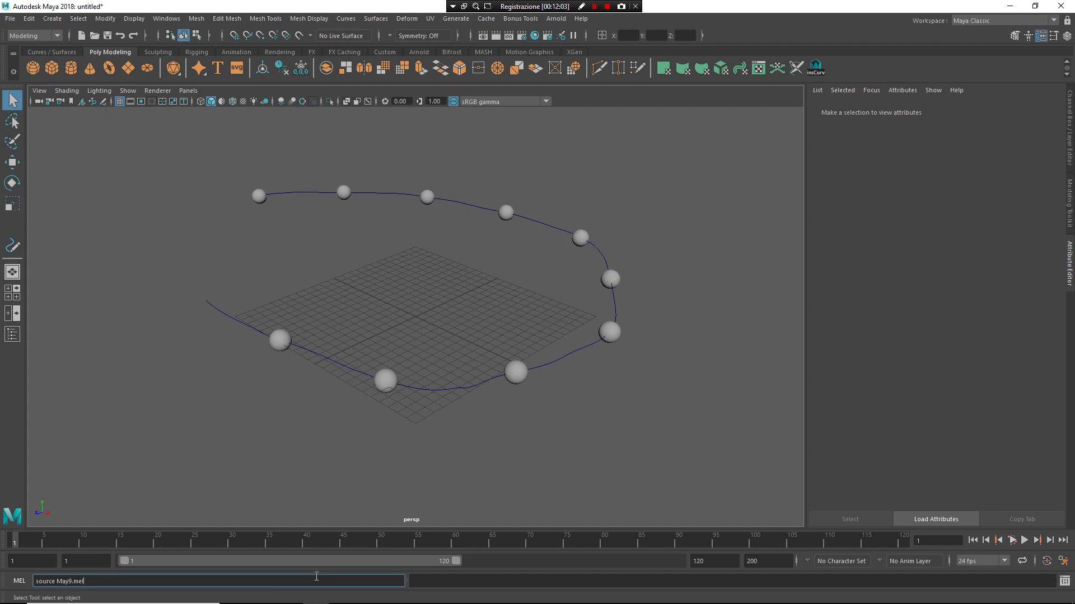
pyautogui.press('Return')
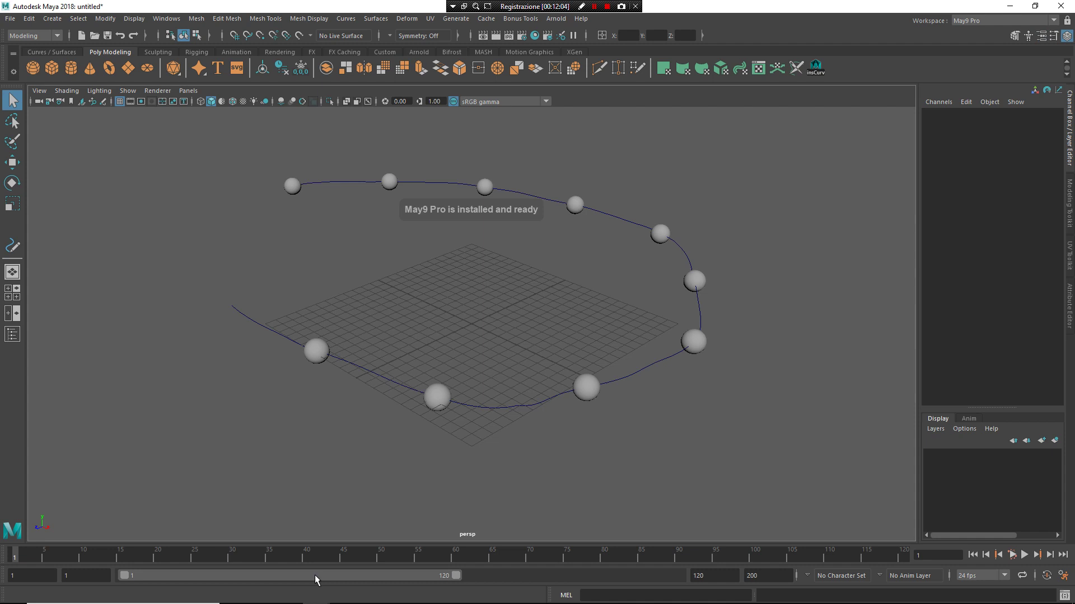